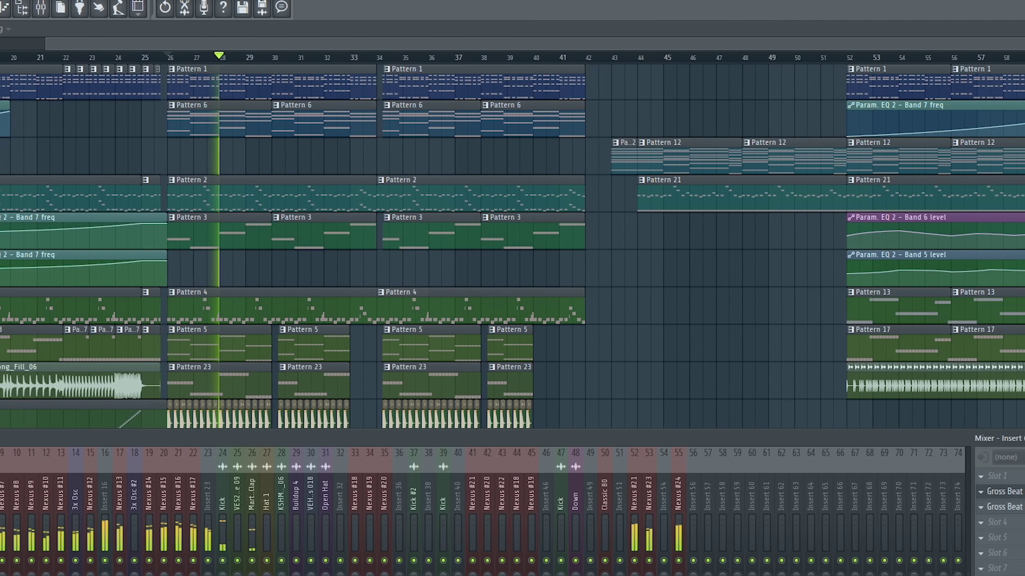
left_click(511, 513)
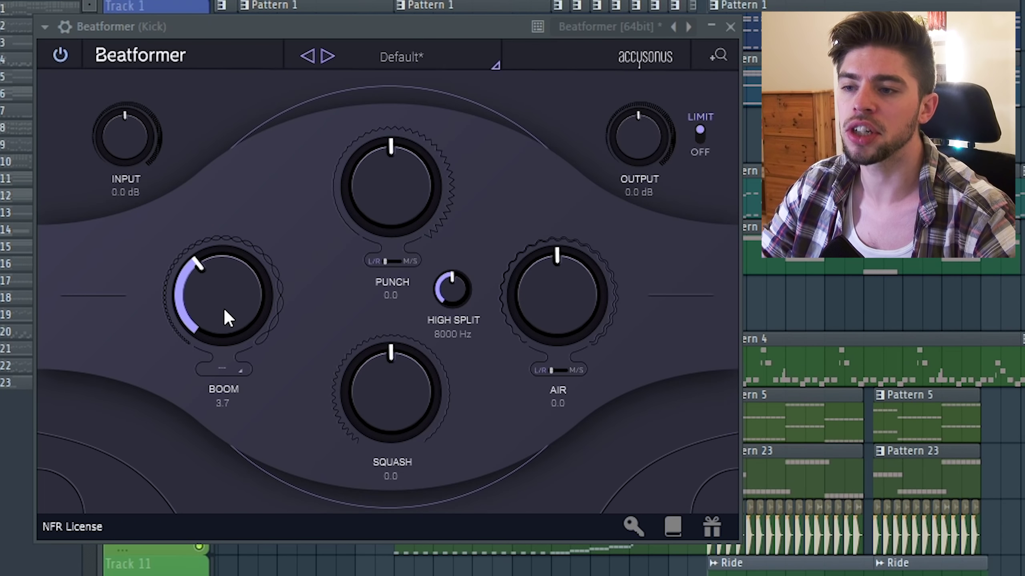
Try several Boom amounts on the kick in Beatformer, including 2.1 and 3.0, and return Boom to 0.0.
left_click_drag(223, 307, 240, 369)
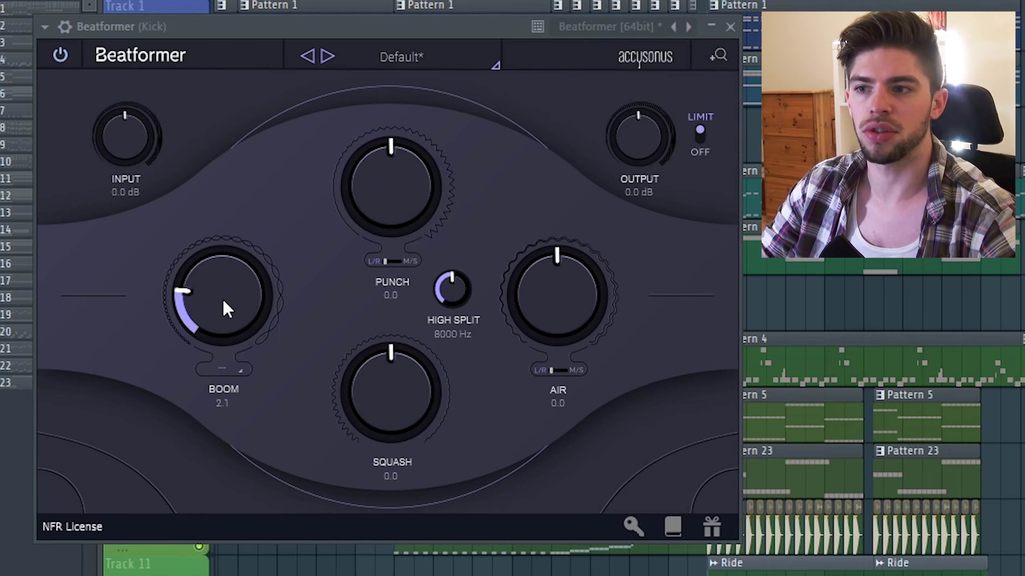
left_click_drag(226, 308, 244, 268)
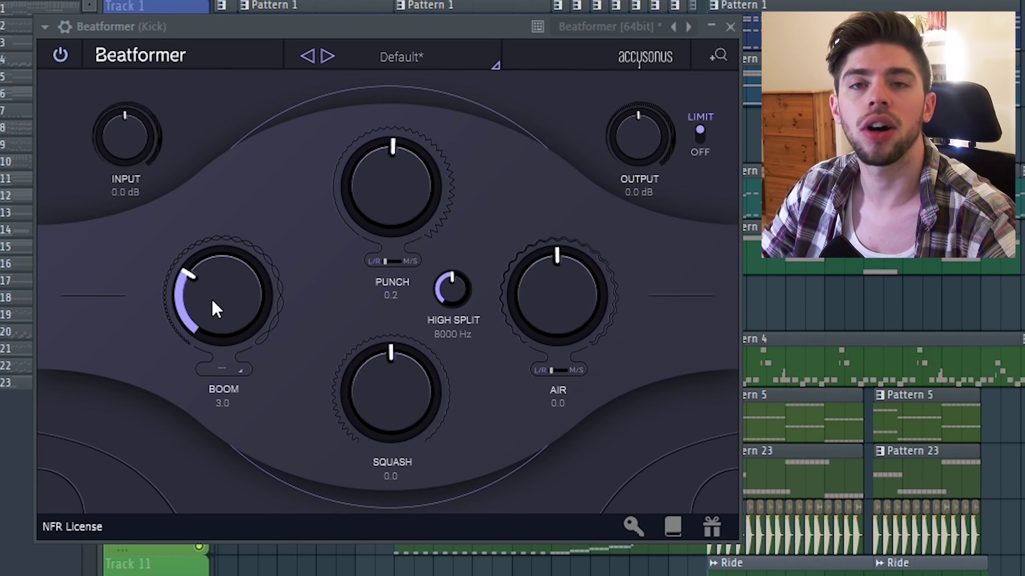
left_click_drag(212, 301, 274, 339)
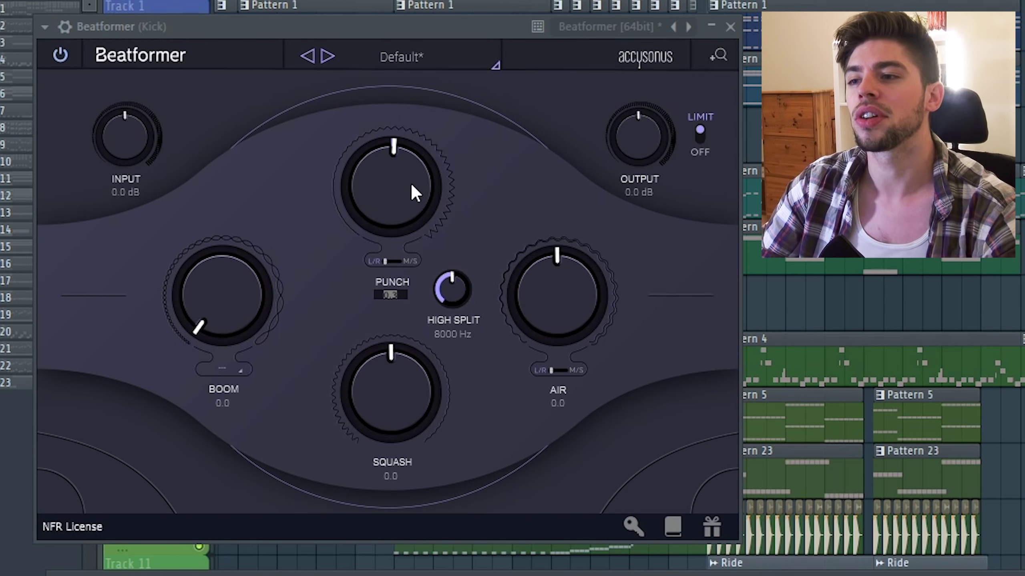
Try a negative Punch of -1.4 on the kick in Beatformer, and raise Punch to 3.3.
left_click_drag(410, 187, 397, 203)
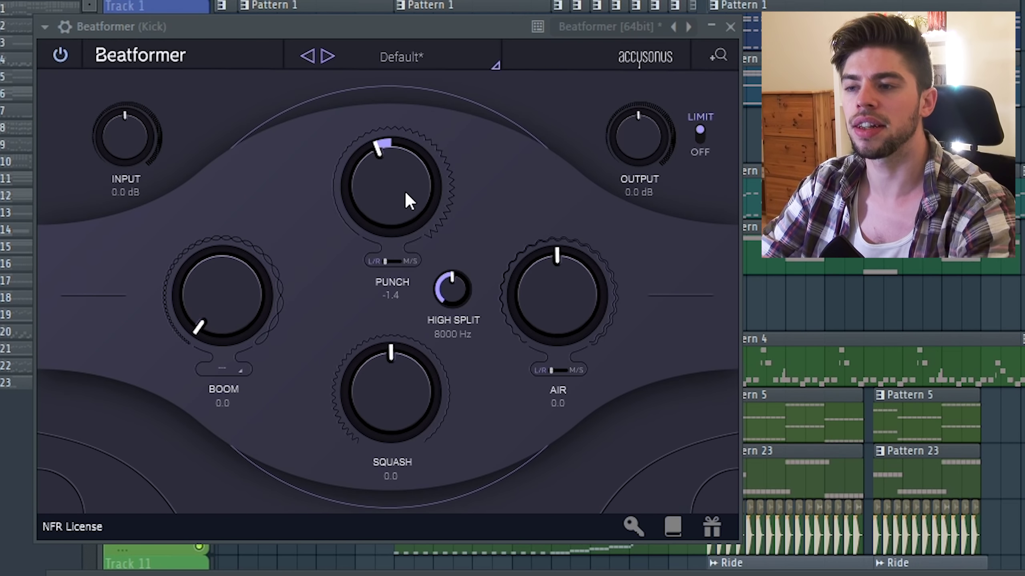
left_click_drag(407, 201, 417, 243)
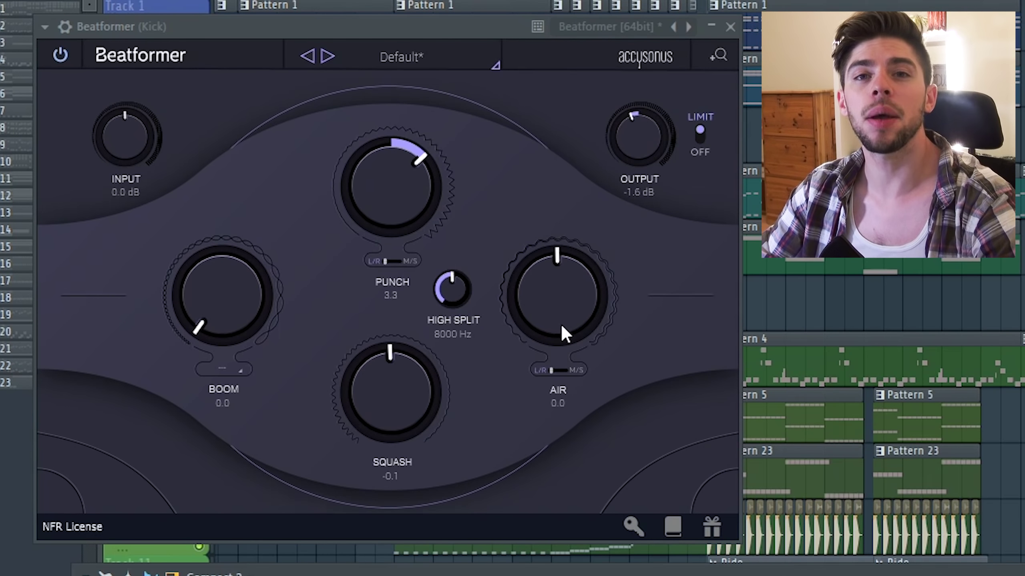
Raise Beatformer's Air to 3.3 and adjust the Squash amount on the kick.
mouse_move(562, 327)
left_mouse_down()
mouse_move(564, 317)
mouse_move(565, 357)
mouse_move(579, 317)
left_mouse_up()
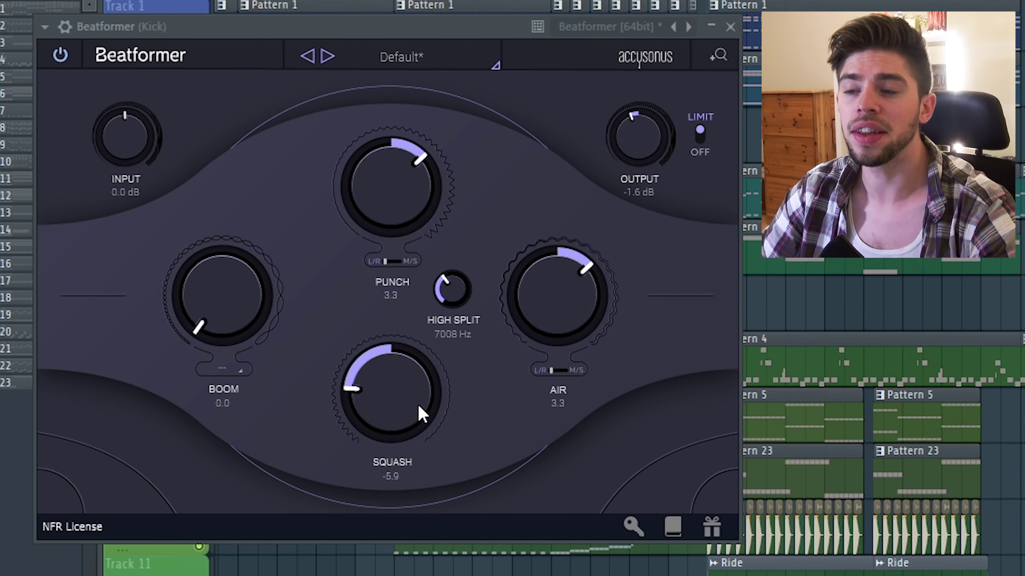
left_click_drag(418, 406, 379, 433)
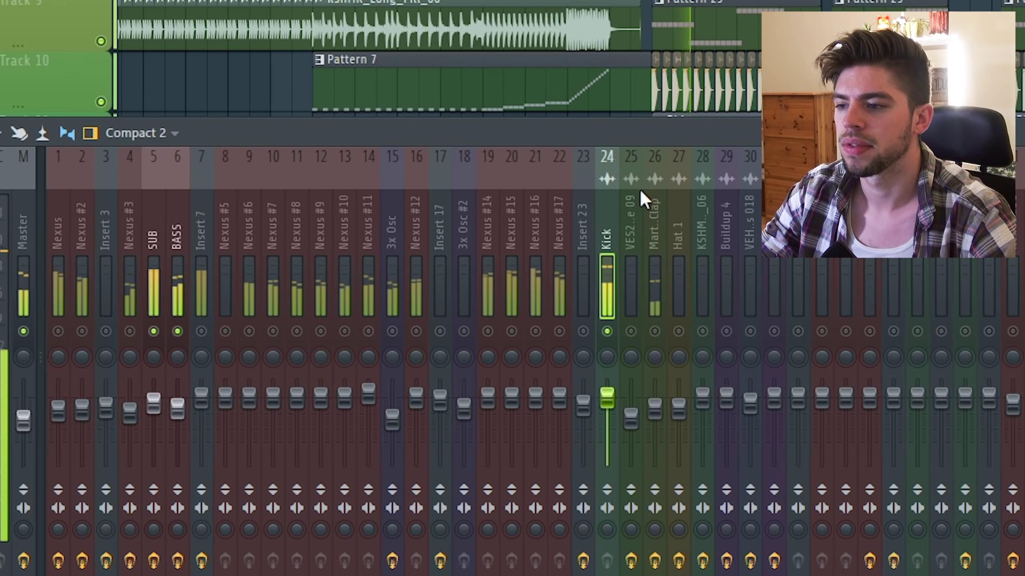
Play the drop with the kick and low-end tracks soloed, checking the SUB and Kick mixer tracks.
left_click_drag(688, 136, 707, 211)
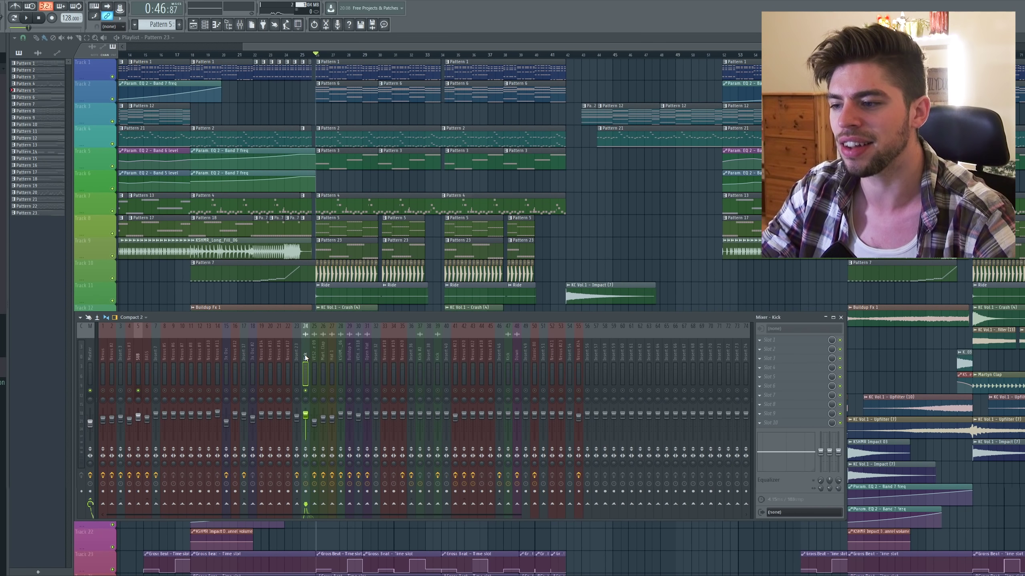
left_click(138, 354)
key("space")
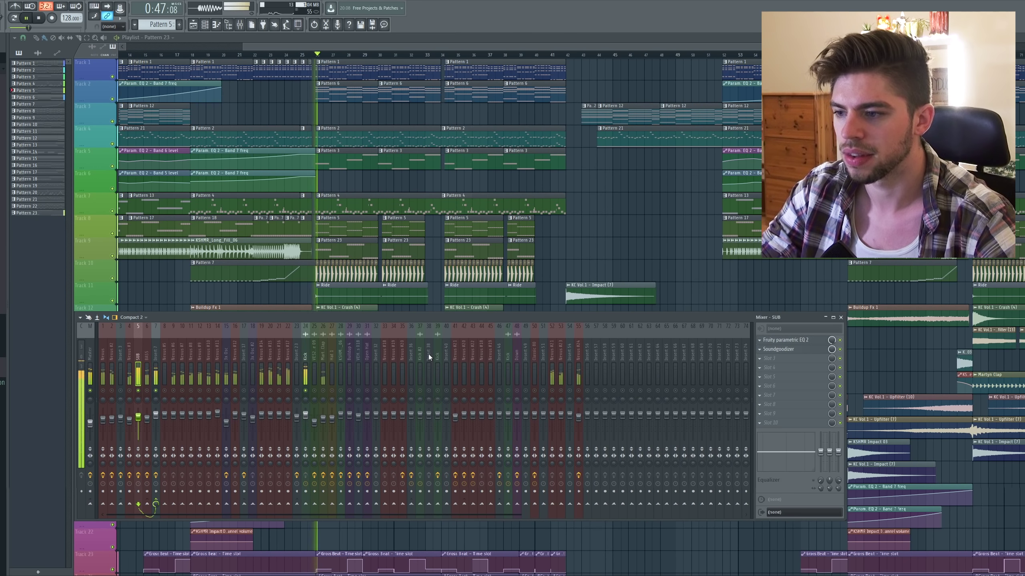
left_click(305, 353)
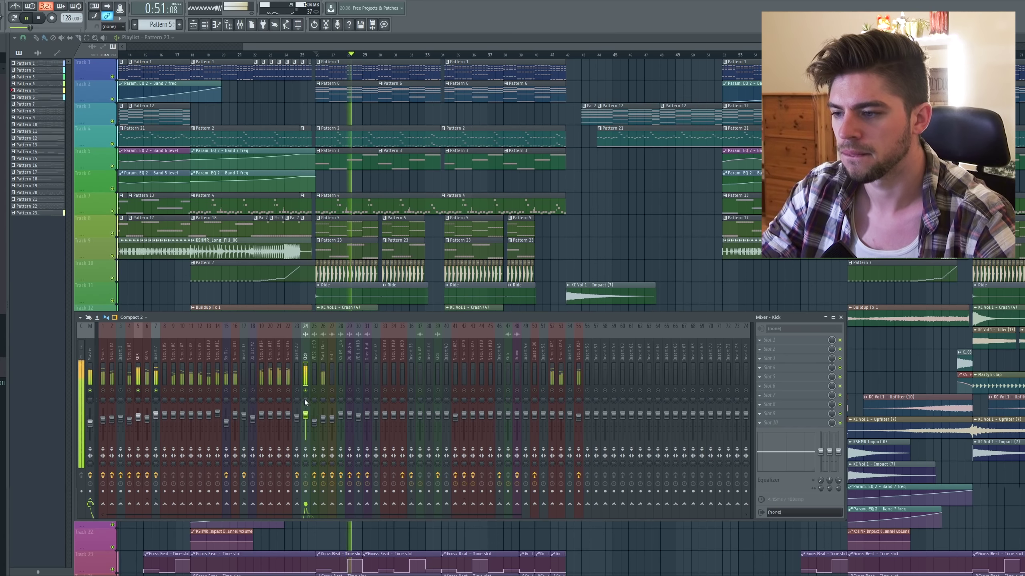
key("space")
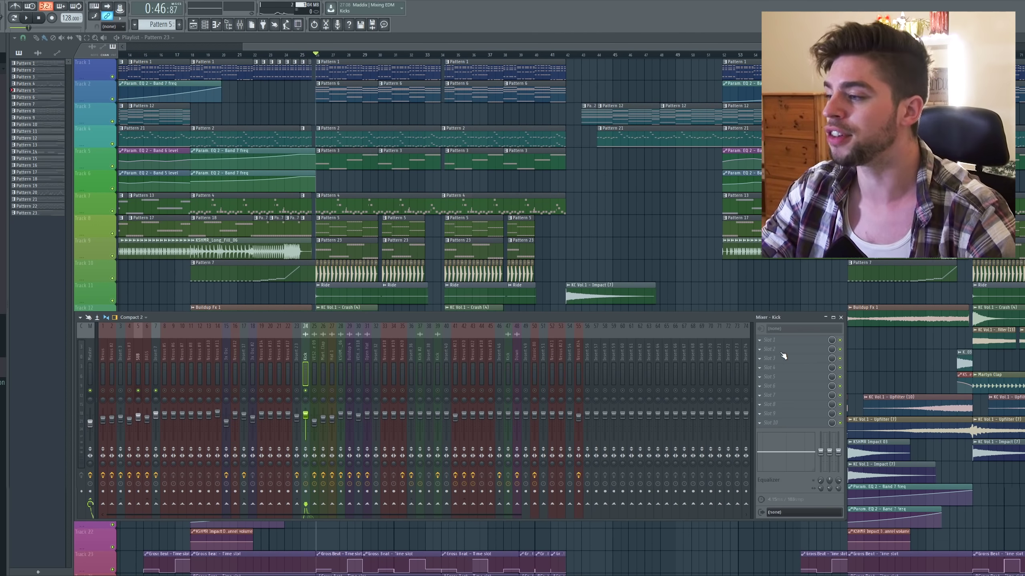
Load Transient Processor in the third effect slot of the Kick mixer track and reposition its window.
left_click(787, 367)
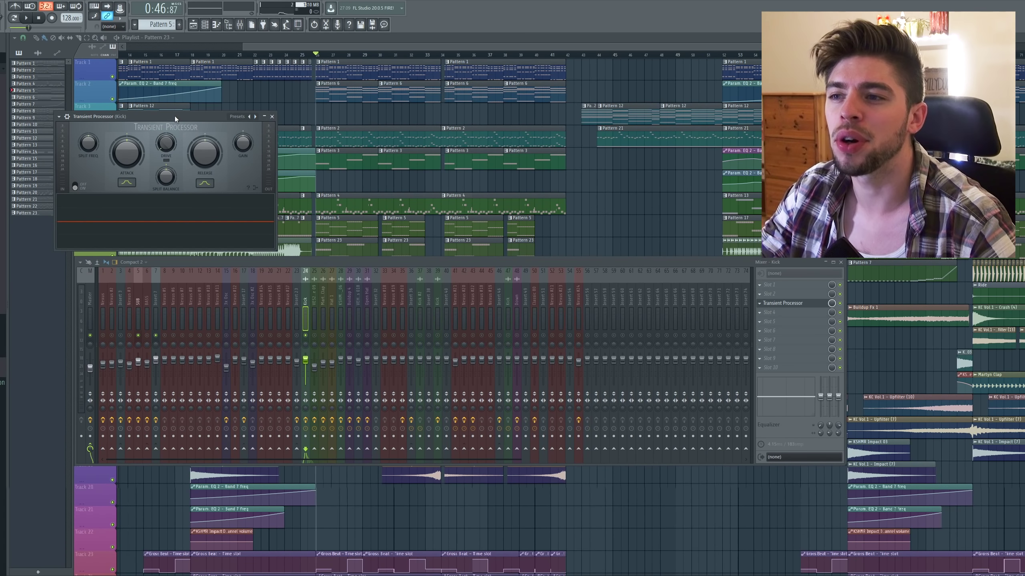
left_click_drag(175, 115, 153, 126)
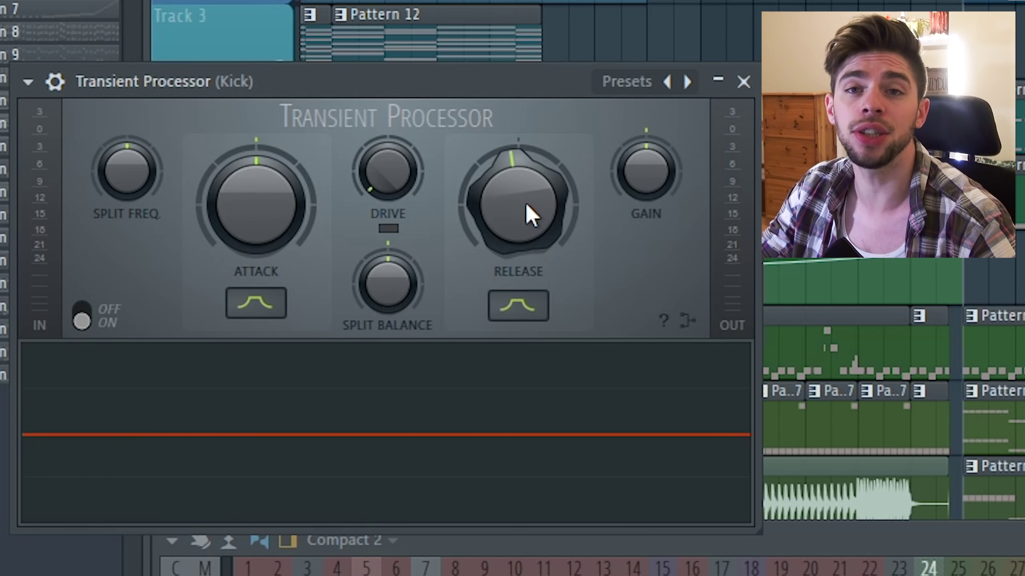
Try lower Release and Attack settings with a higher Drive in the kick's Transient Processor.
left_click_drag(186, 161, 186, 176)
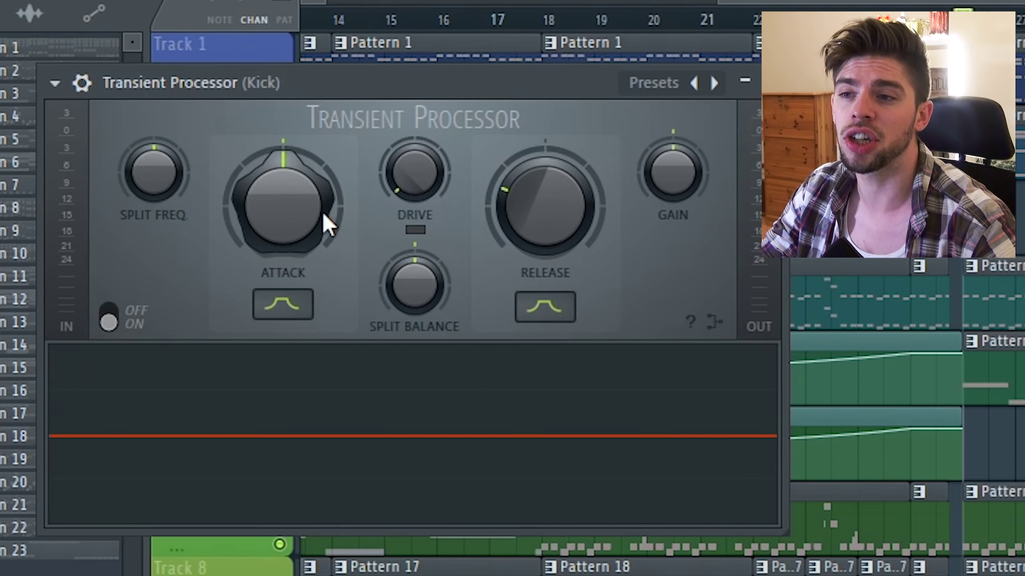
left_click_drag(292, 196, 269, 188)
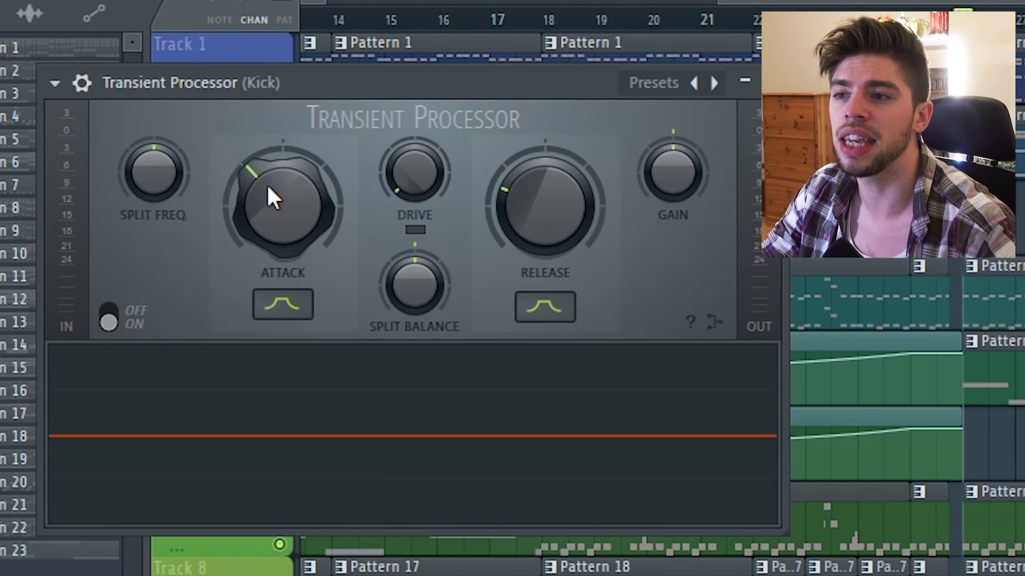
left_click_drag(411, 165, 423, 204)
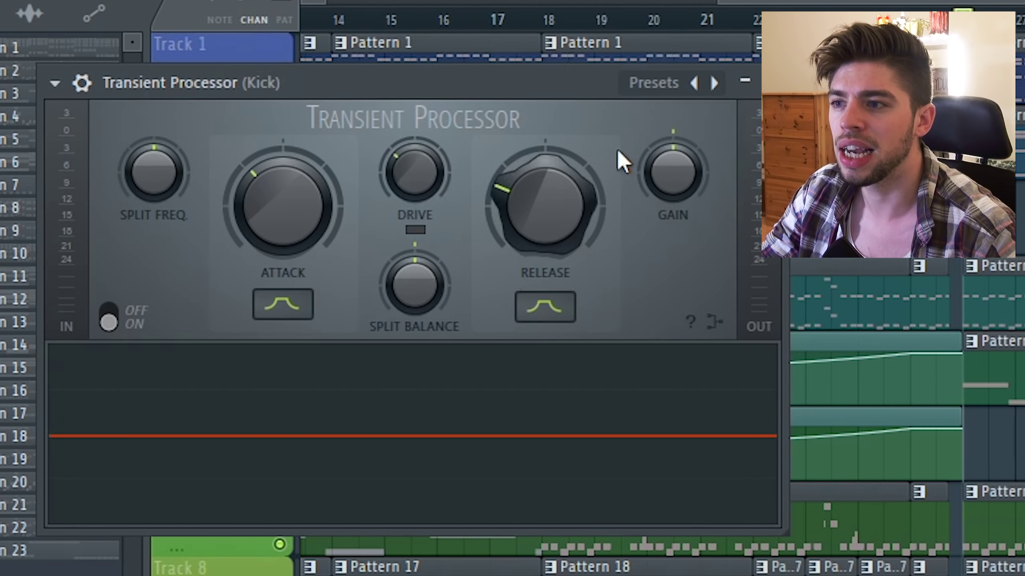
Turn down the Release in the kick's Transient Processor while the soloed drop plays.
mouse_move(600, 463)
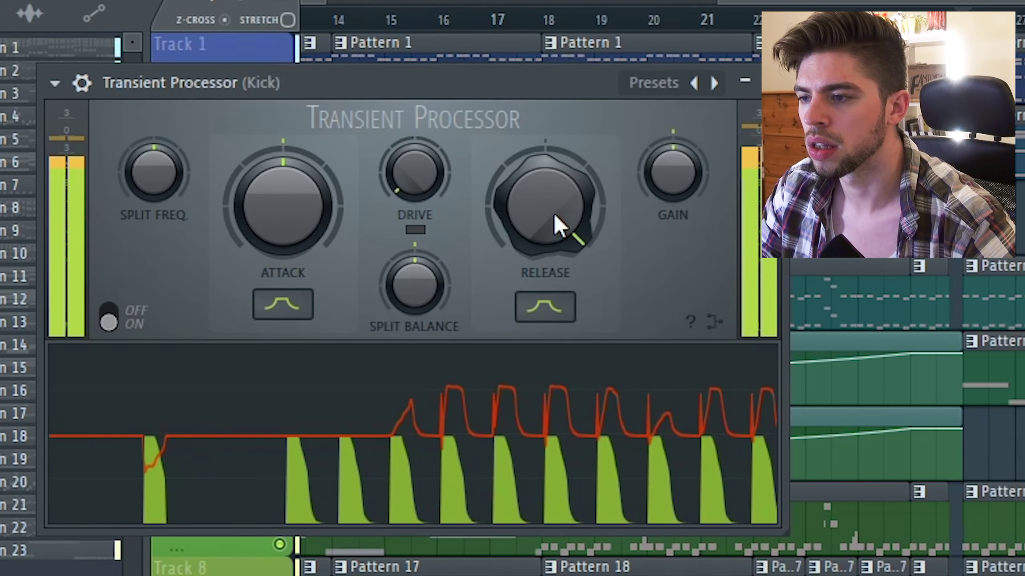
left_click_drag(195, 116, 195, 156)
left_click_drag(545, 205, 544, 279)
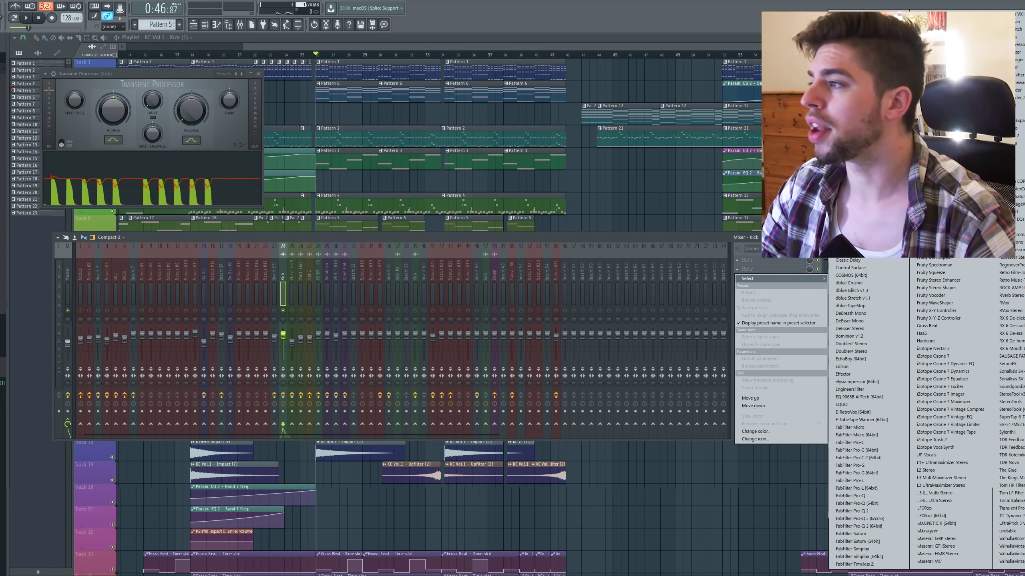
Add Fruity parametric EQ 2 ahead of Transient Processor on the Kick track and shape band 1 as a high-pass filter during playback.
left_click(937, 196)
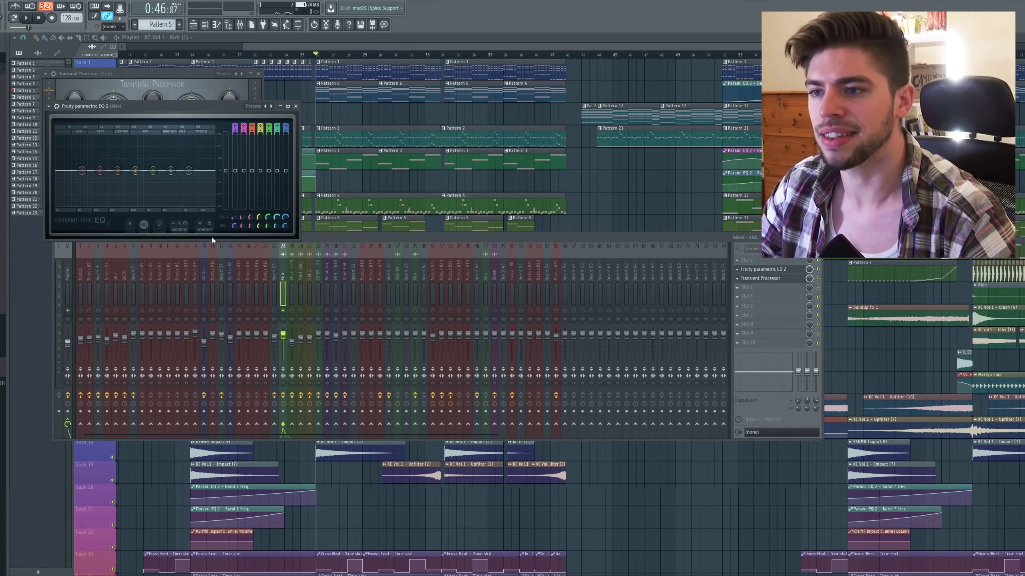
right_click(83, 171)
mouse_move(96, 192)
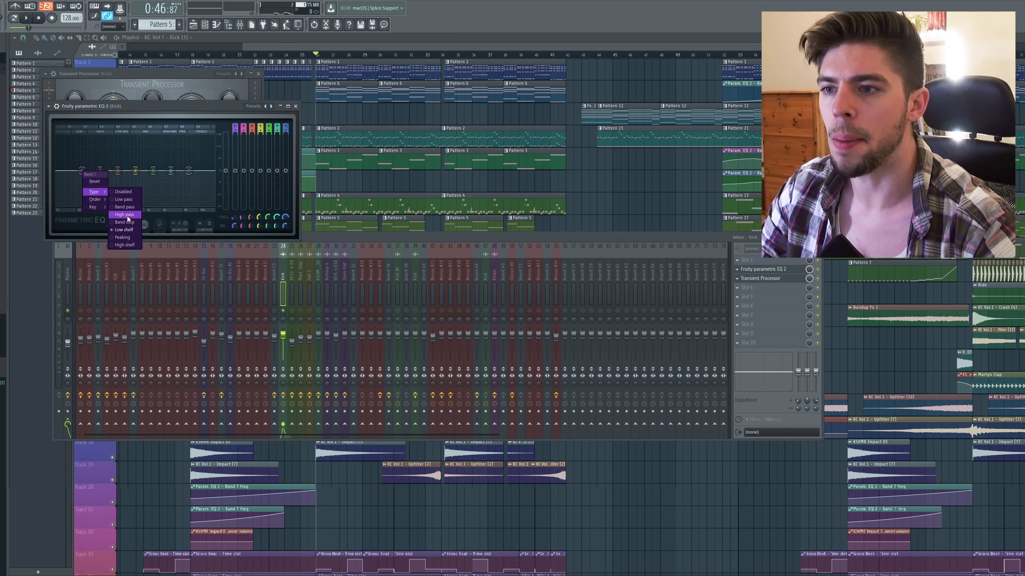
left_click(123, 214)
scroll(83, 174, "up", 1)
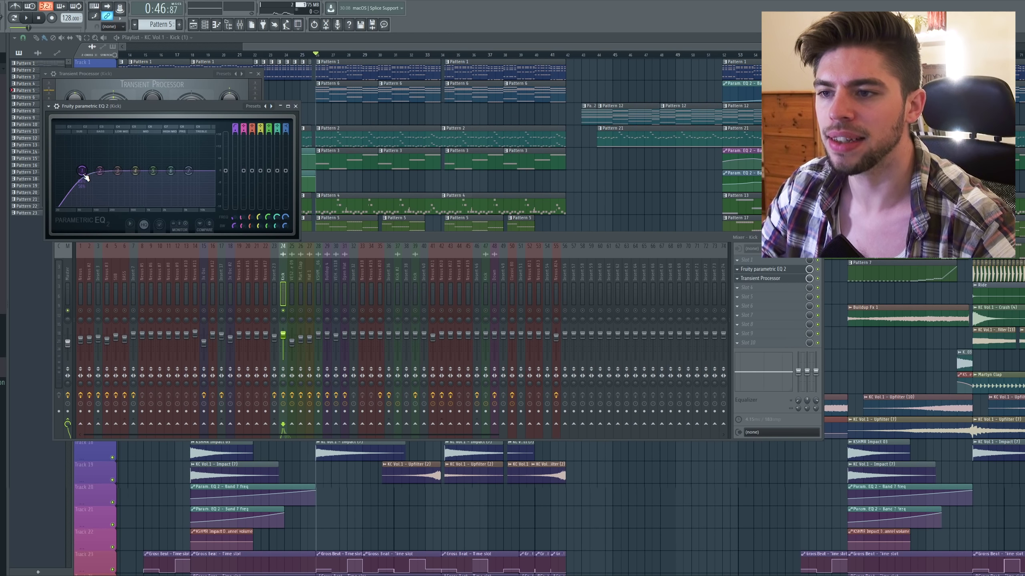
key("space")
left_click_drag(83, 173, 83, 171)
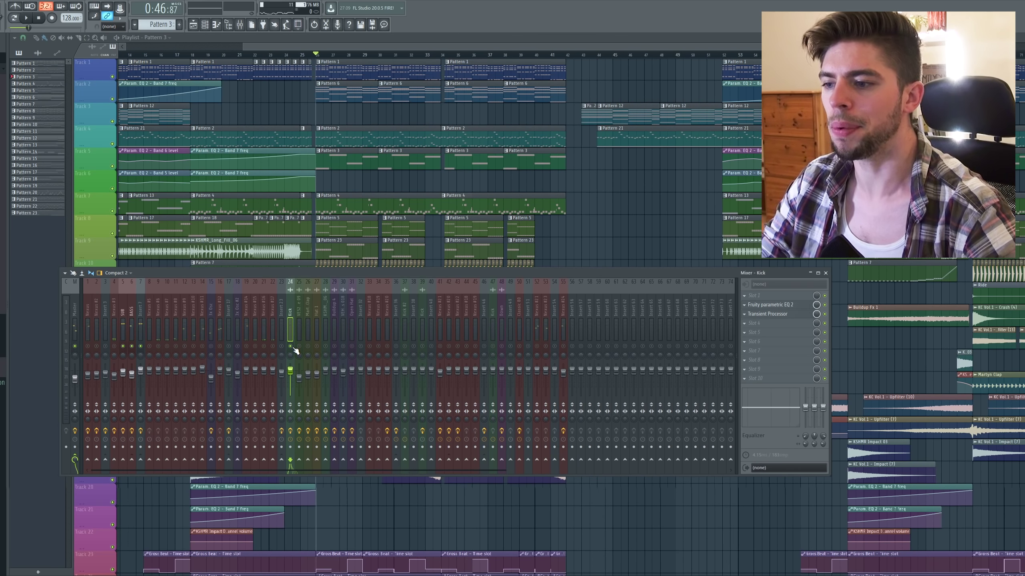
Unsolo the mixer tracks and play the full drop to hear the processed kick in the mix.
right_click(294, 348)
key("space")
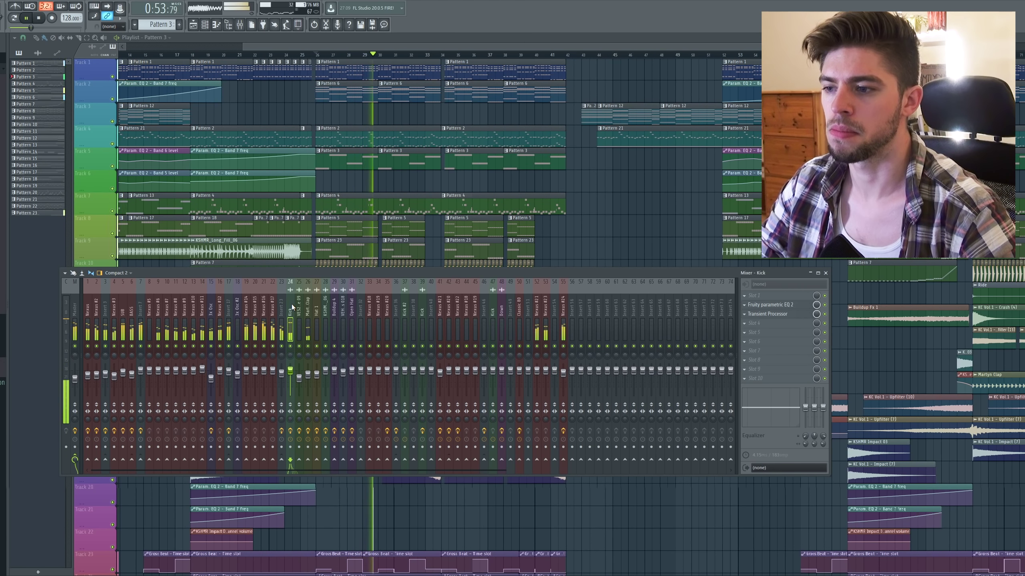
key("space")
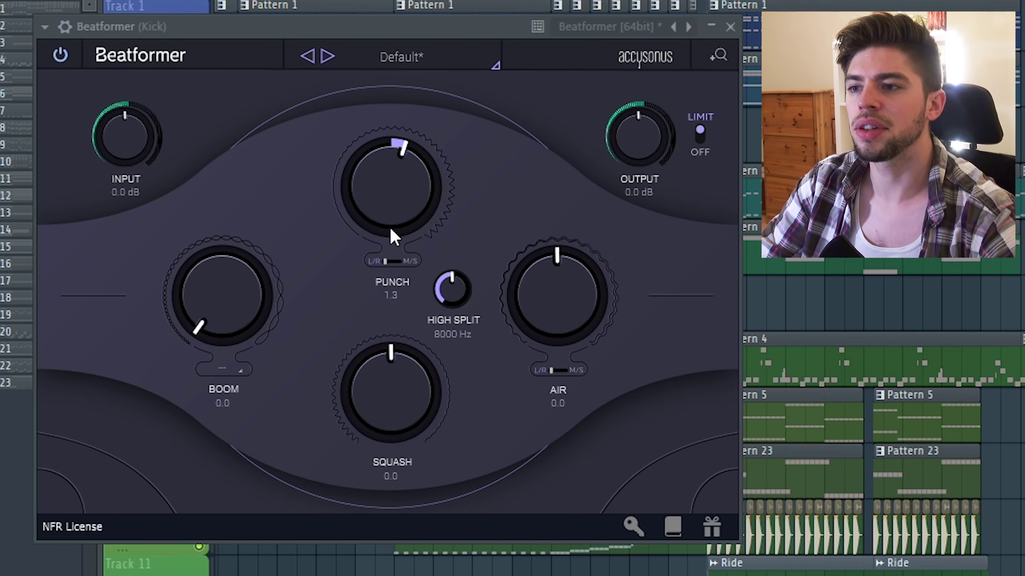
Set Beatformer's Punch on the kick to about 3.3 and its Output to -1.6 dB during playback.
left_click_drag(391, 229, 397, 211)
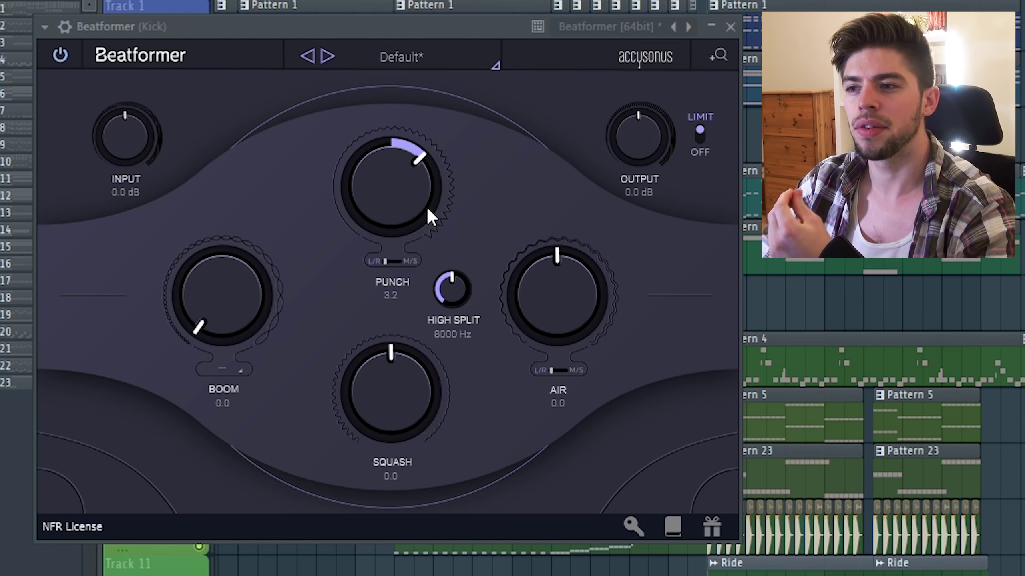
scroll(421, 208, "down", 3)
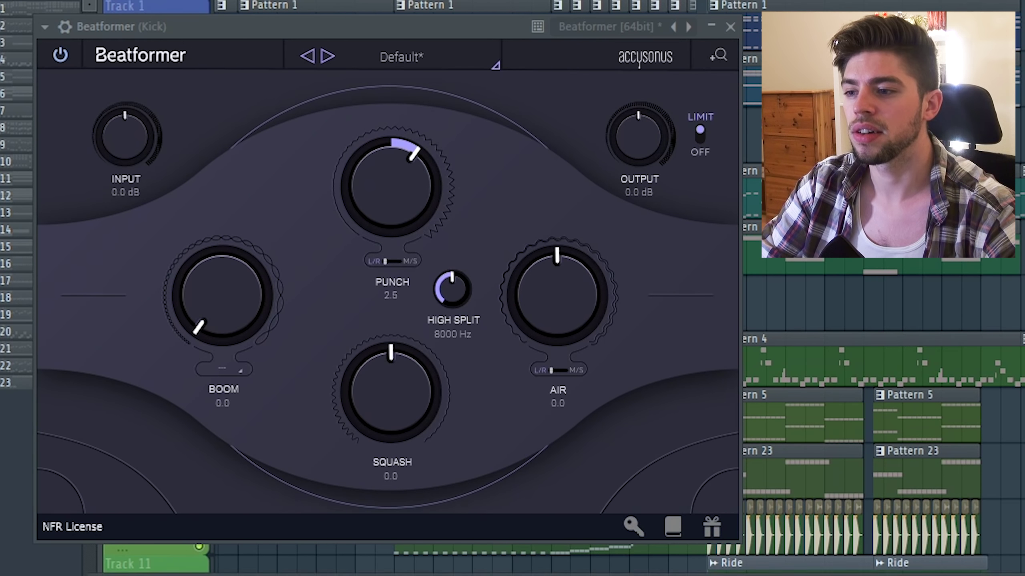
key("space")
left_click_drag(401, 203, 408, 187)
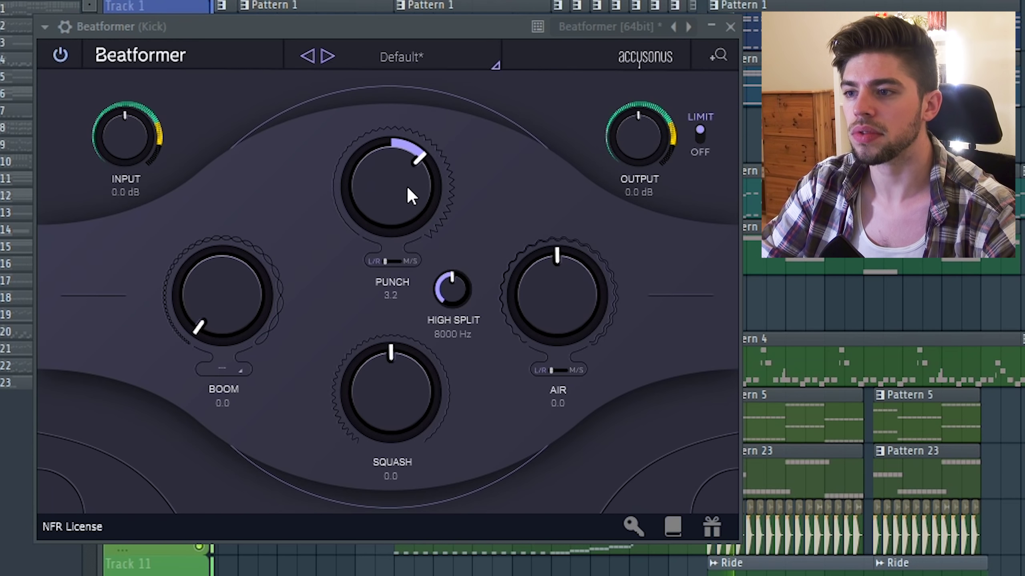
left_click_drag(631, 140, 637, 151)
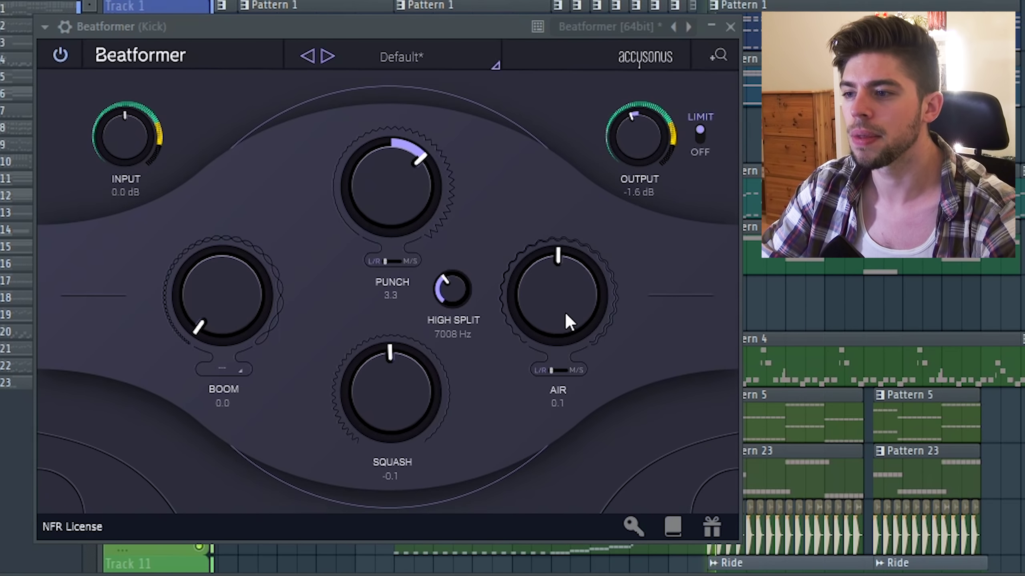
Adjust Beatformer's Air on the kick, sweeping it up to 8.5, and audition the track with the effect bypassed.
left_click_drag(567, 321, 557, 250)
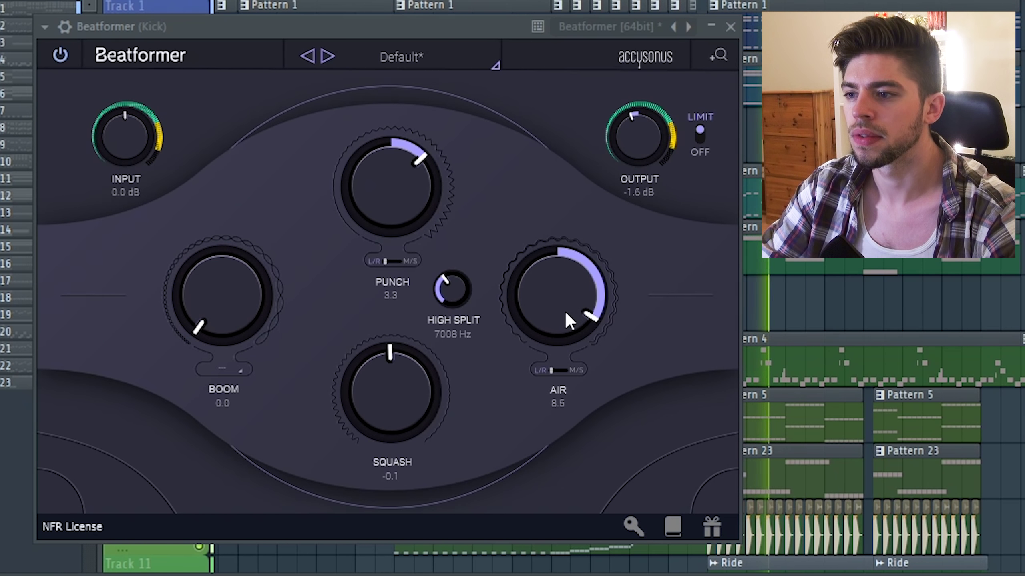
mouse_move(566, 314)
left_mouse_down()
mouse_move(565, 328)
mouse_move(559, 321)
left_mouse_up()
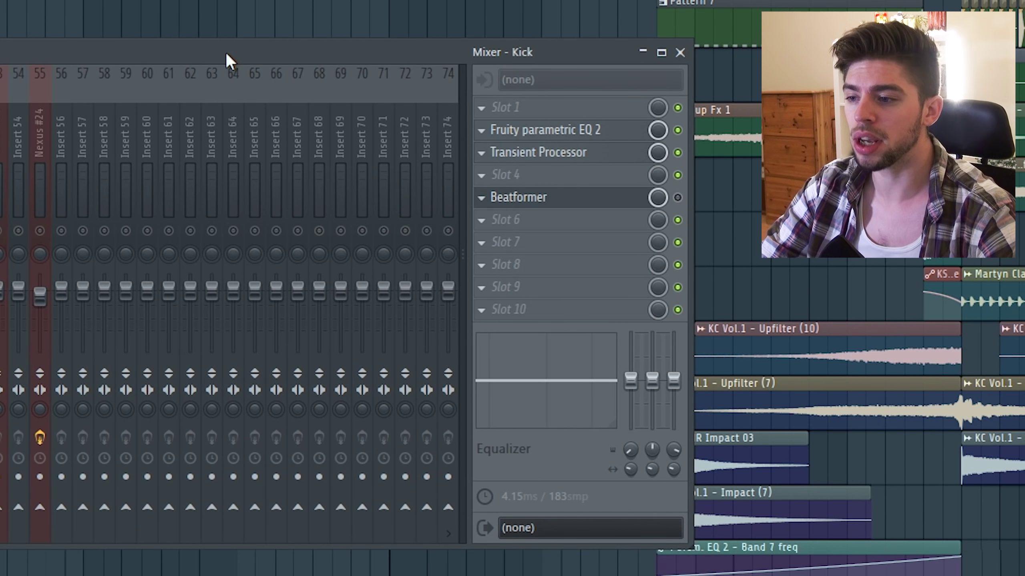
key("space")
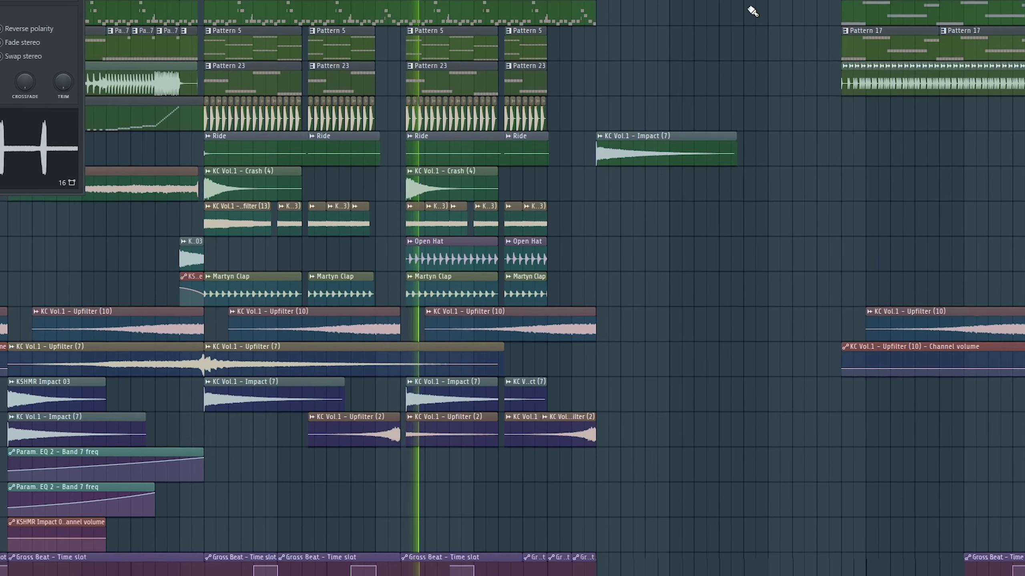
Load Fruity parametric EQ 2 in the fourth effect slot of the Martyn Clap mixer track.
key("Escape")
key("F9")
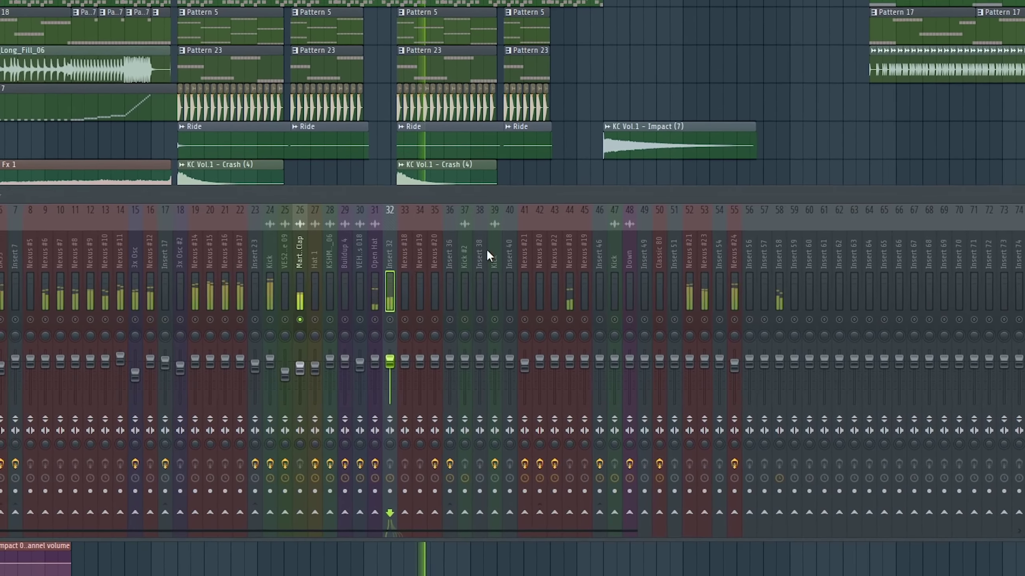
left_click(292, 258)
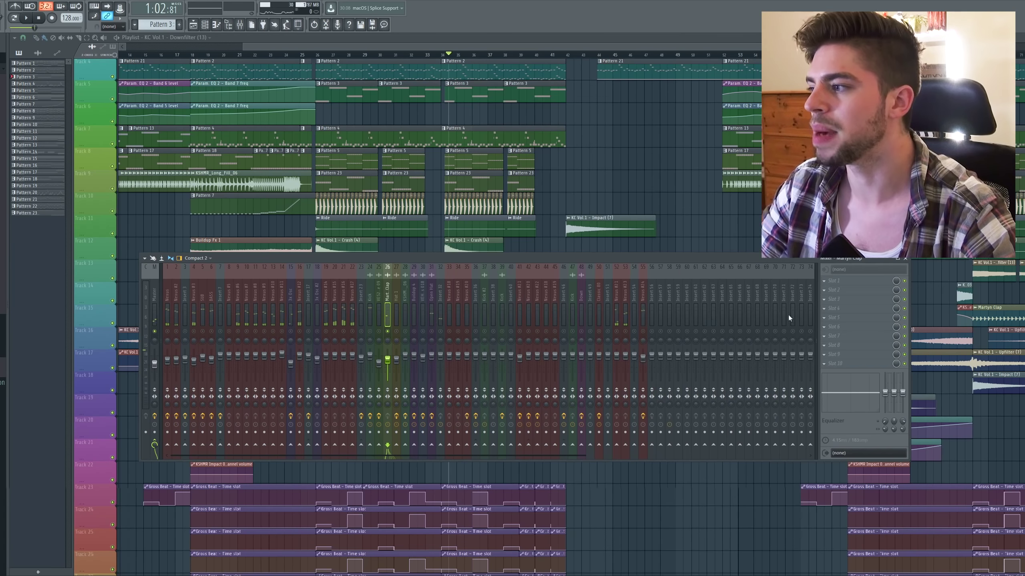
left_click(832, 309)
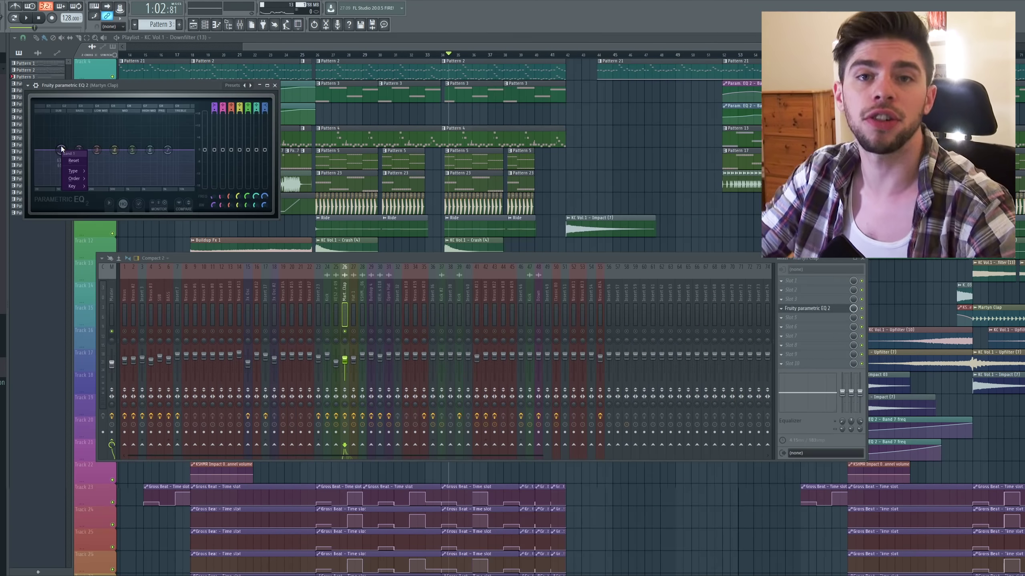
Turn band 1 of the clap's parametric EQ into a high-pass filter and raise its cutoff while auditioning the soloed clap.
mouse_move(76, 171)
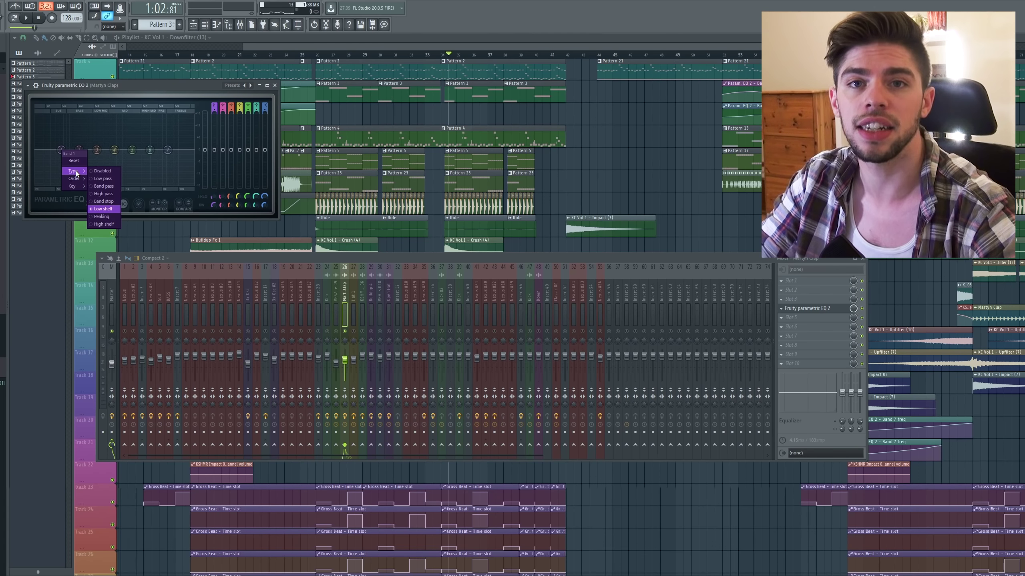
left_click(103, 195)
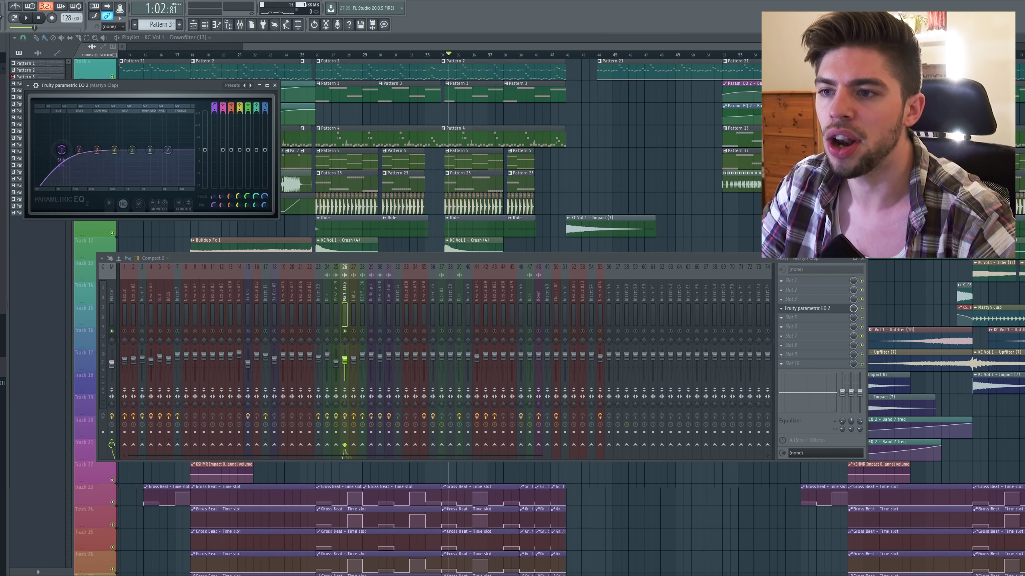
left_click_drag(60, 149, 101, 150)
key("space")
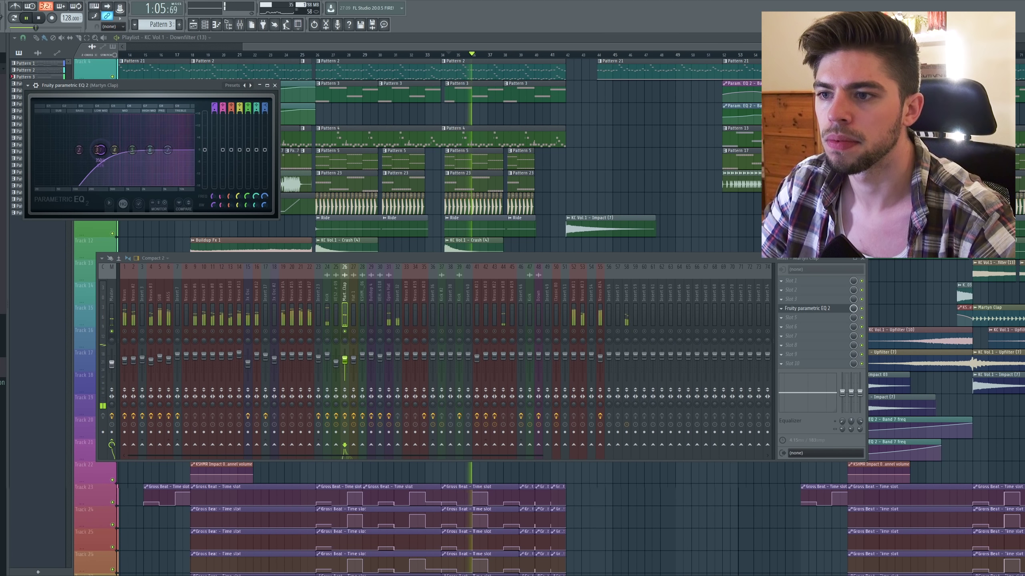
scroll(102, 151, "down", 3)
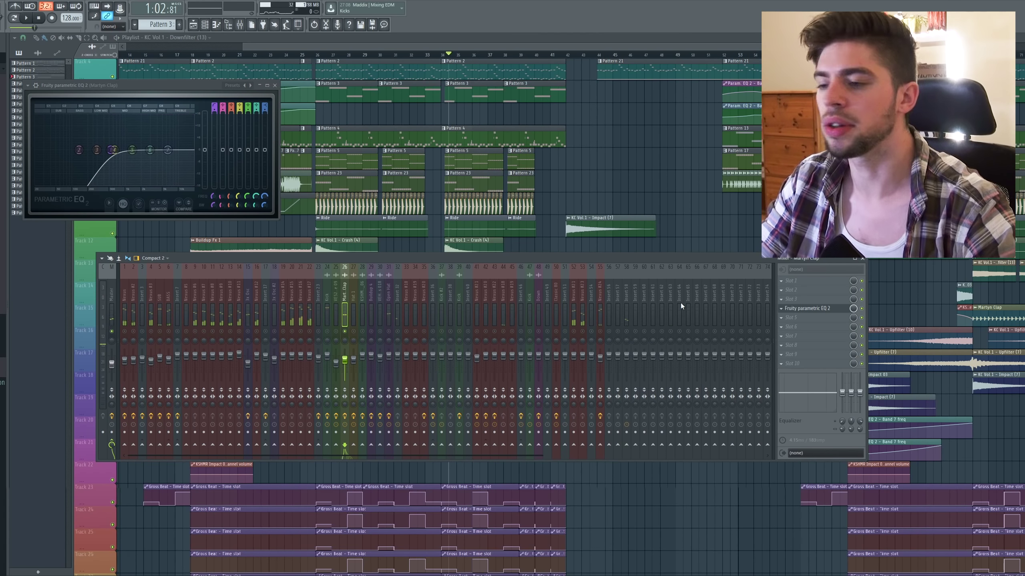
Load Fruity Limiter in the clap's next free effect slot and, in compressor mode, lower its threshold and raise its ratio.
left_click(791, 319)
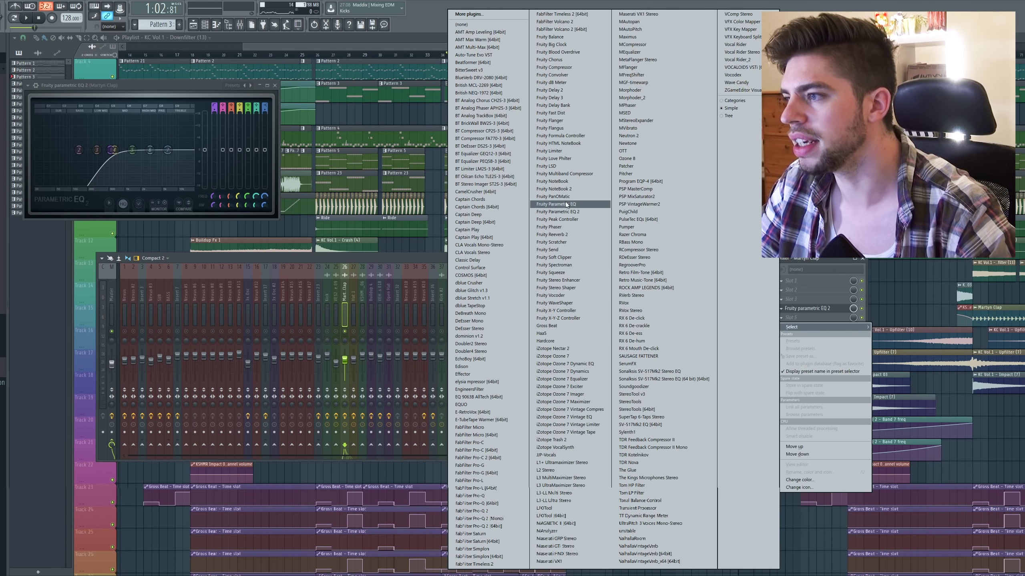
left_click(555, 151)
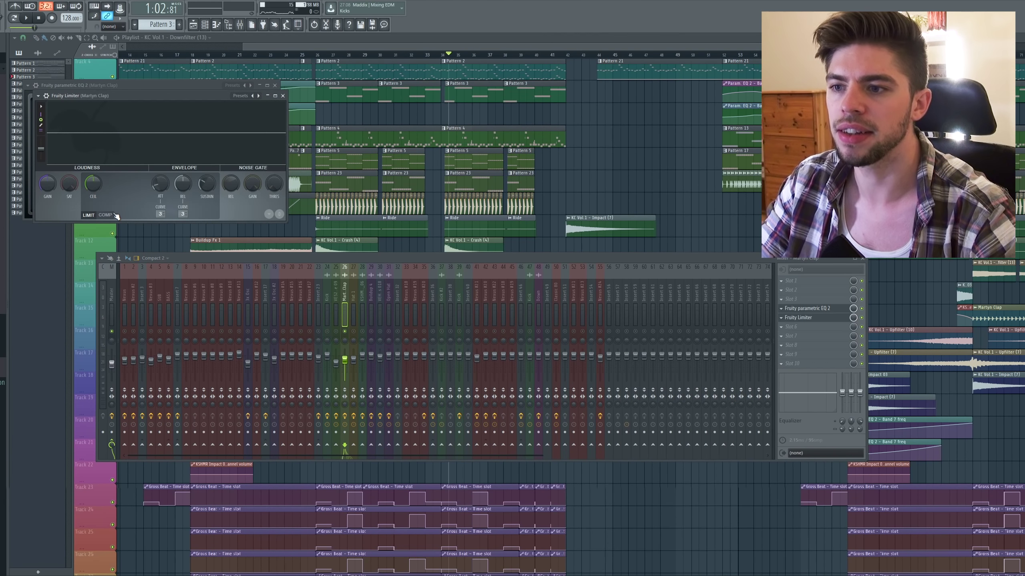
left_click_drag(93, 184, 93, 209)
left_click_drag(136, 183, 136, 167)
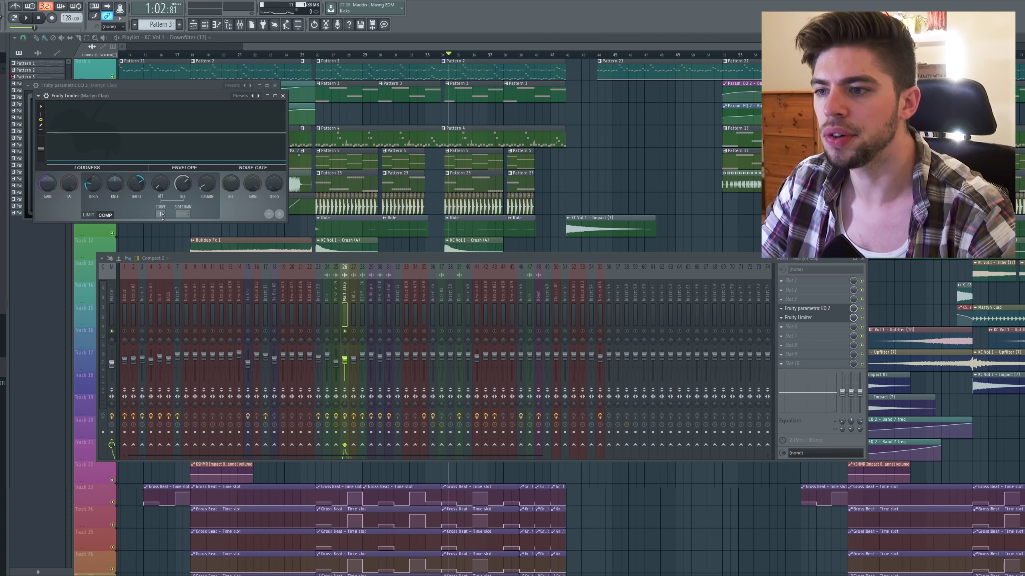
Lengthen the clap compressor's attack and fine-tune its threshold during playback.
key("space")
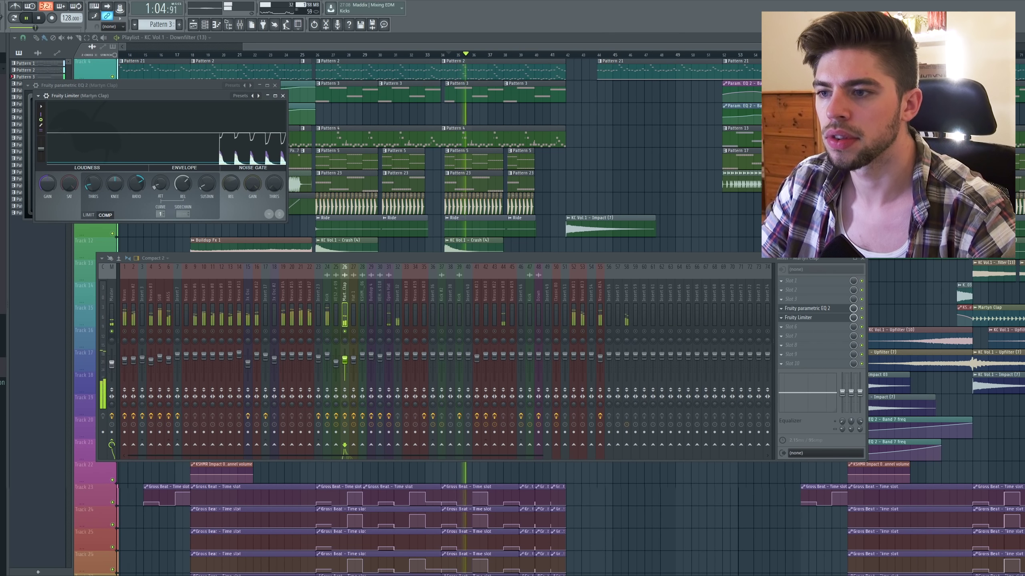
left_click_drag(160, 184, 160, 163)
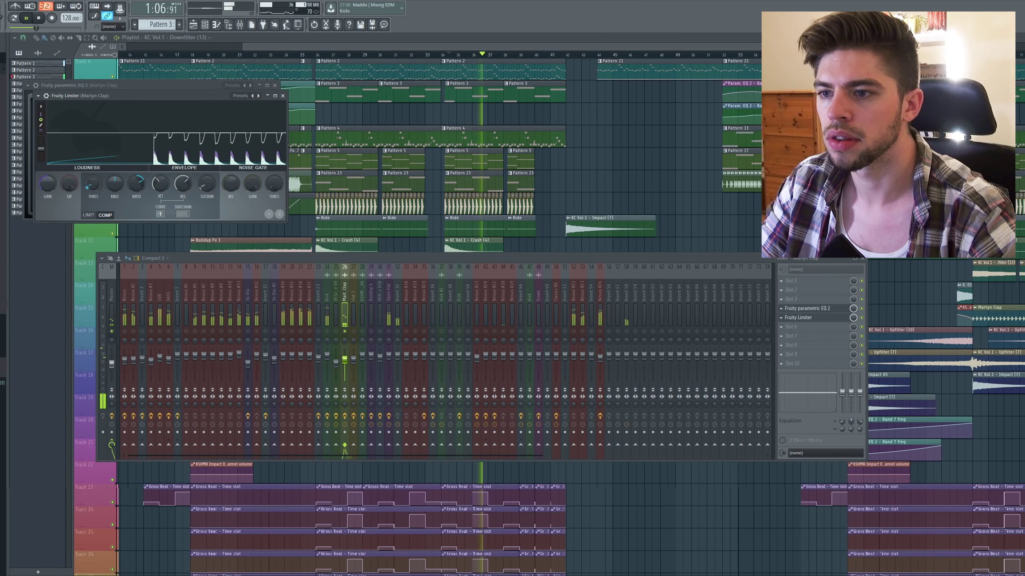
left_click_drag(93, 184, 94, 191)
left_click_drag(197, 258, 197, 273)
key("space")
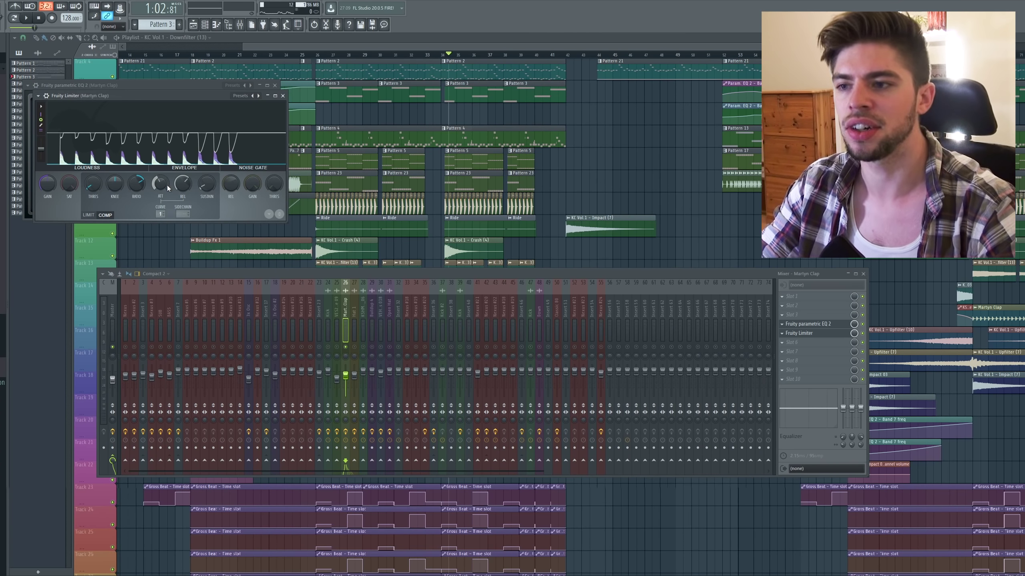
Audition the compressed clap in solo and fine-tune the compressor's ratio.
left_click_drag(231, 273, 227, 278)
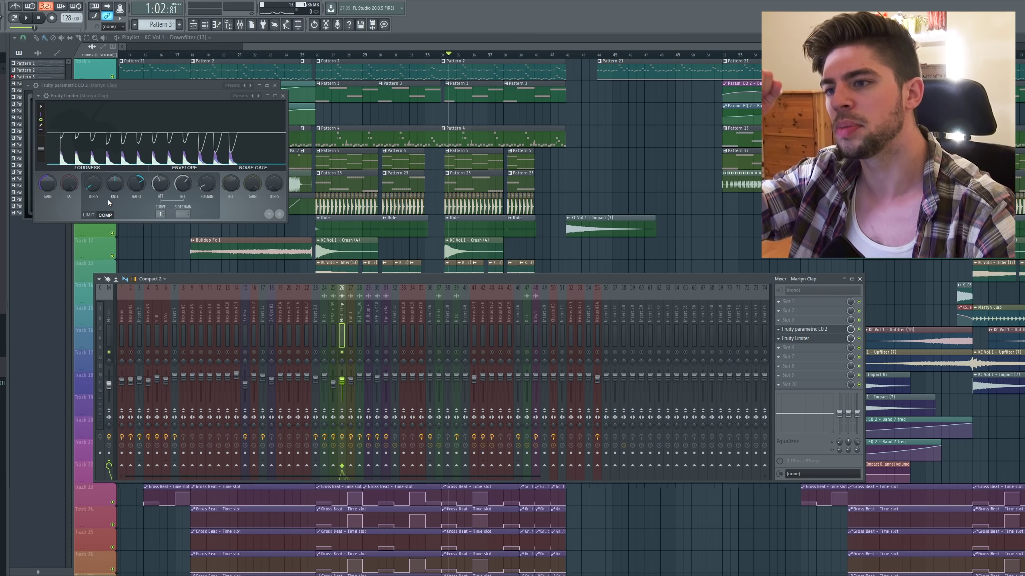
key("space")
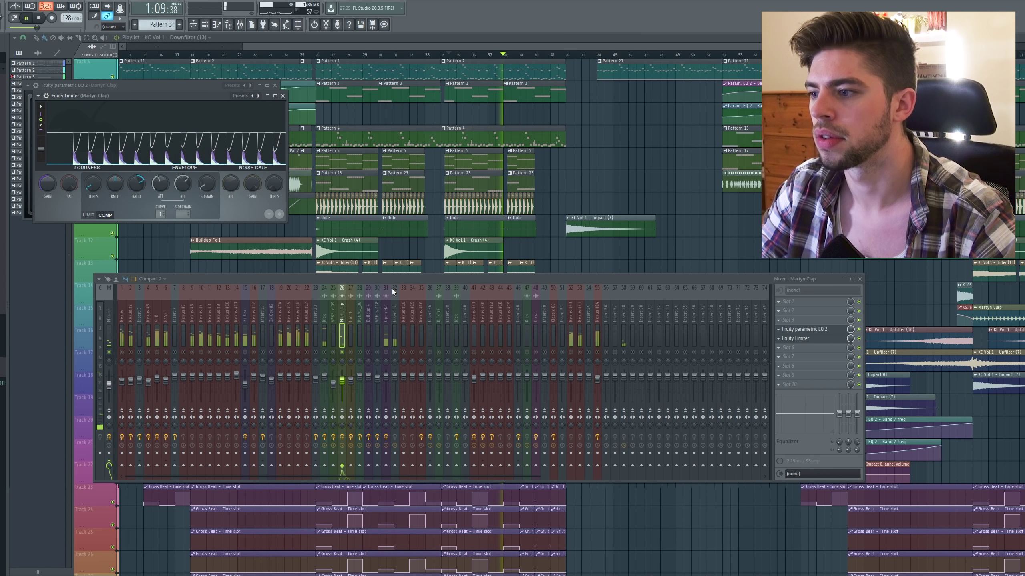
left_click_drag(392, 282, 368, 272)
key("space")
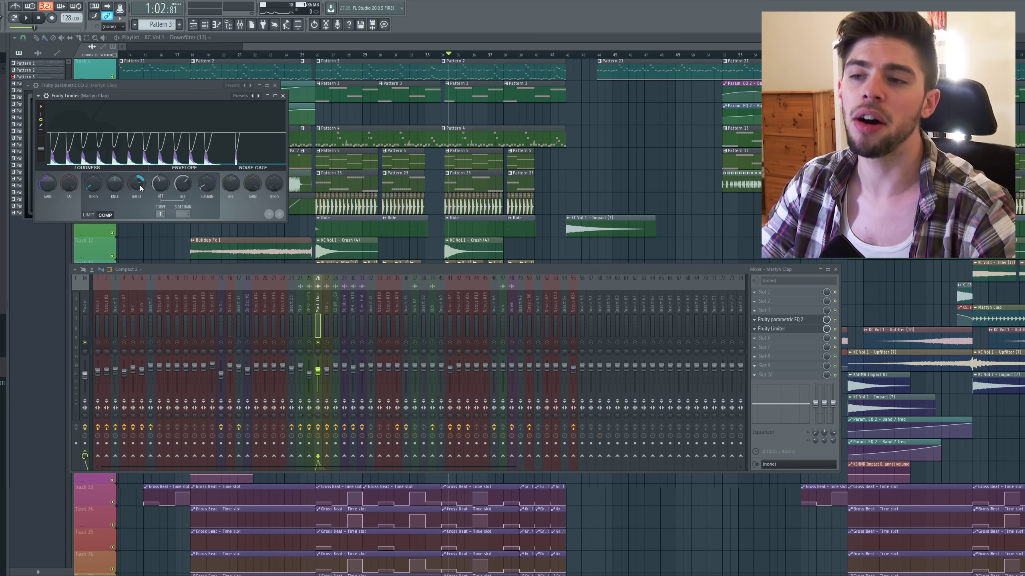
left_click_drag(199, 270, 187, 279)
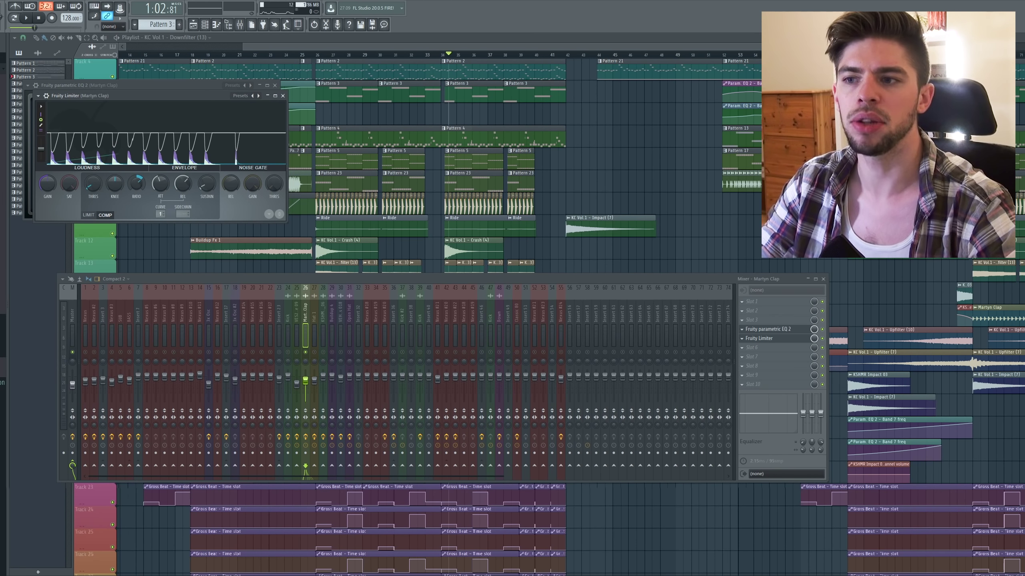
scroll(139, 183, "up", 2)
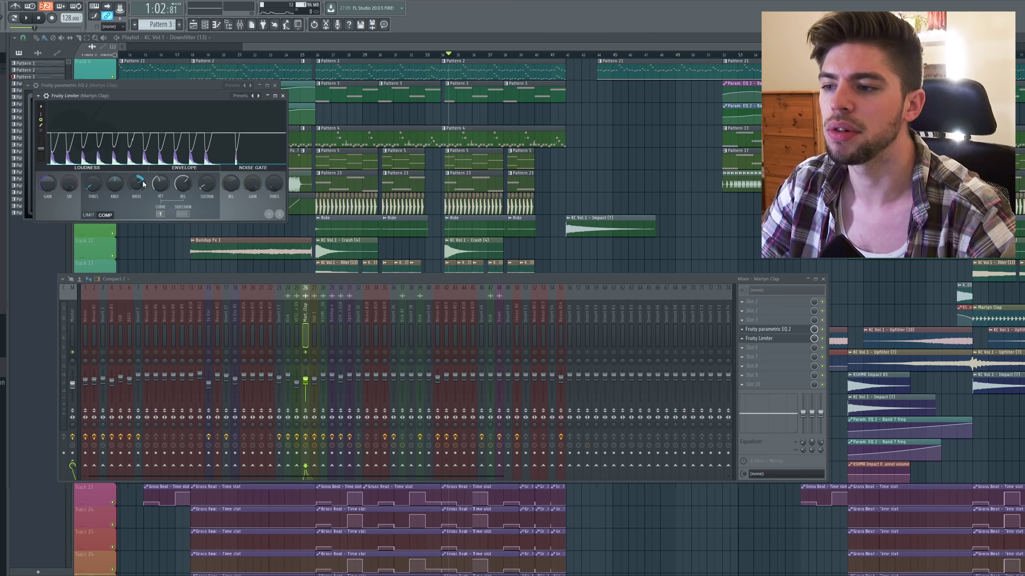
Load a second Fruity parametric EQ 2 in the clap track's seventh effect slot and raise its main level during playback.
left_click_drag(636, 299, 645, 292)
key("space")
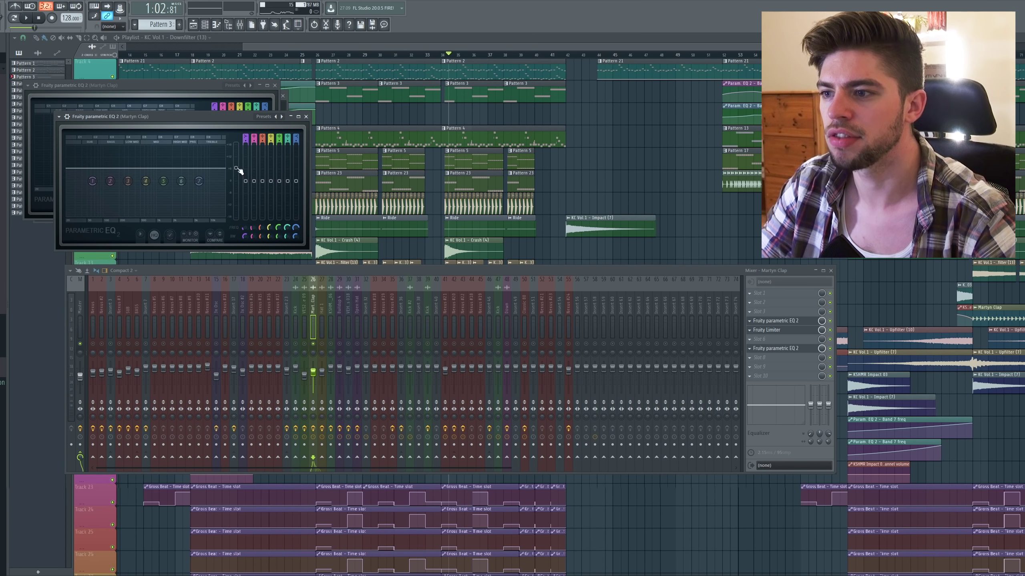
key("space")
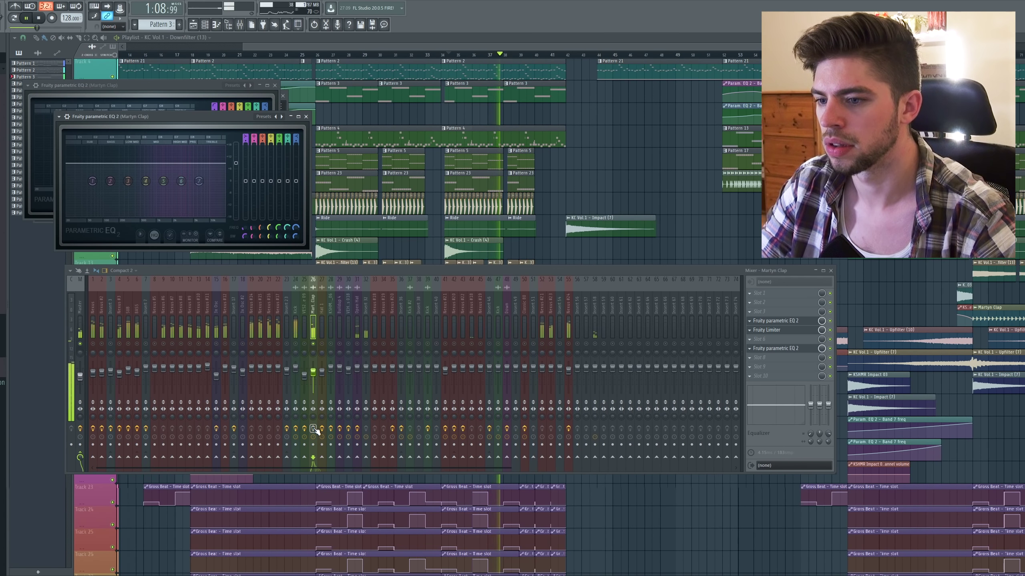
left_click(40, 18)
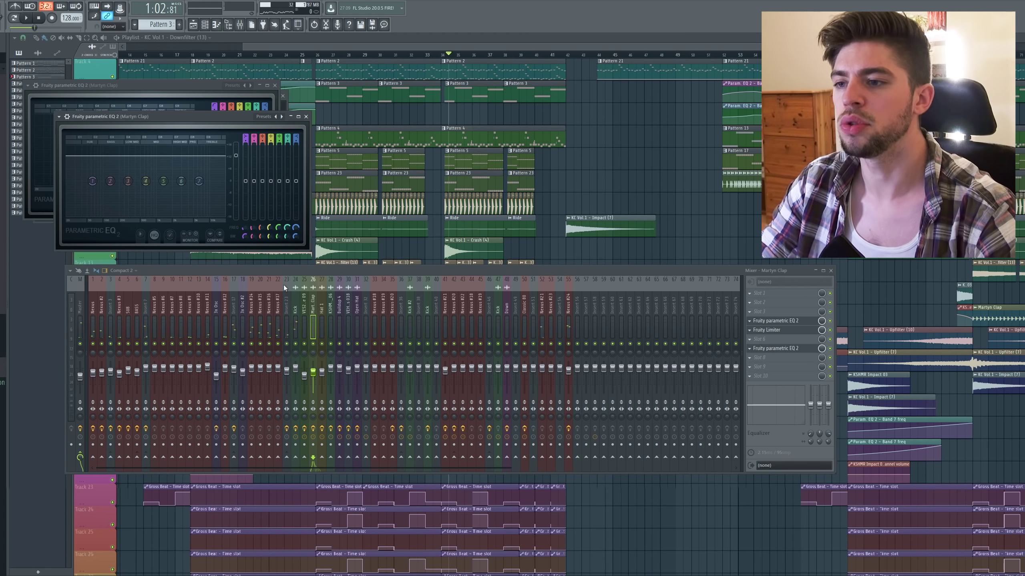
Try a treble cut with high-shelf band 7 at about 7 kHz in the clap's second parametric EQ.
left_click_drag(199, 181, 201, 192)
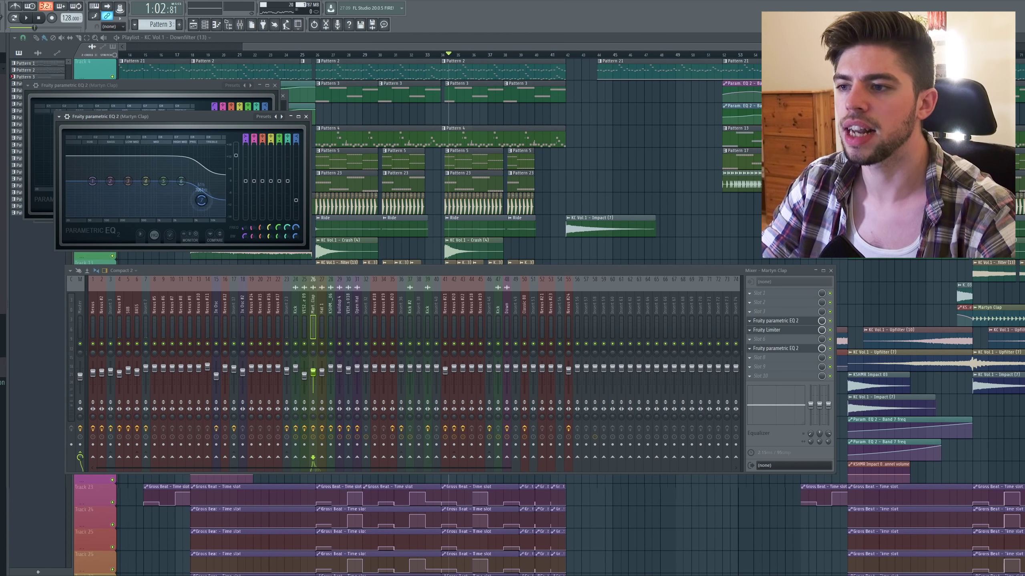
right_click(201, 200)
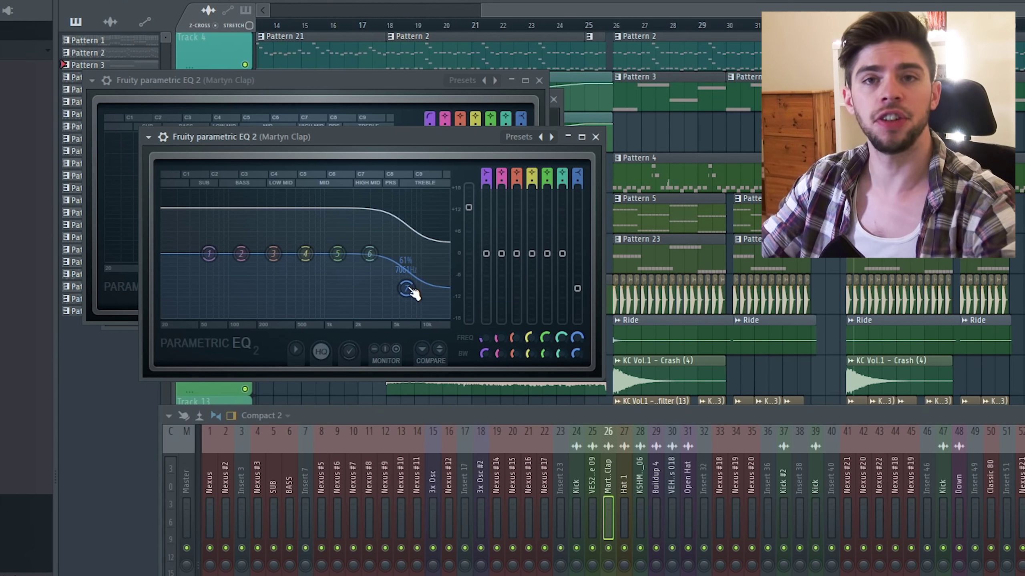
key("space")
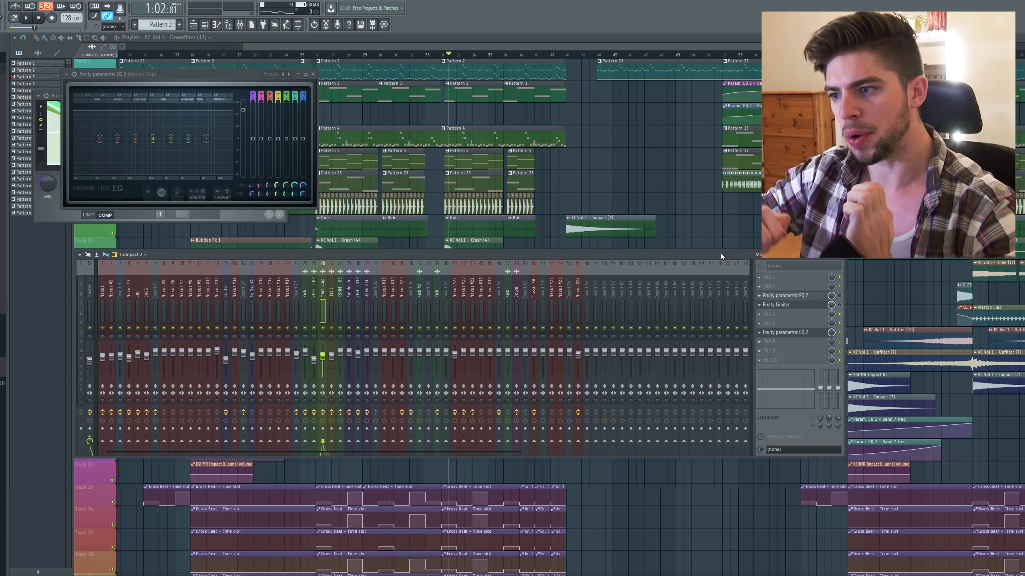
Load Beatformer in the clap track's fifth effect slot, directly after Fruity Limiter.
left_click(840, 305)
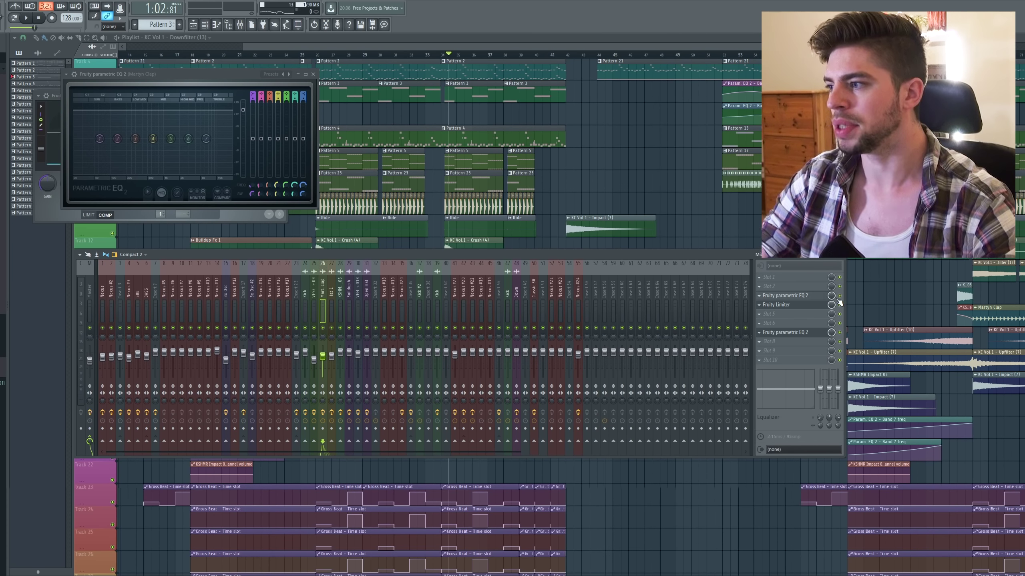
left_click(766, 306)
left_click(767, 314)
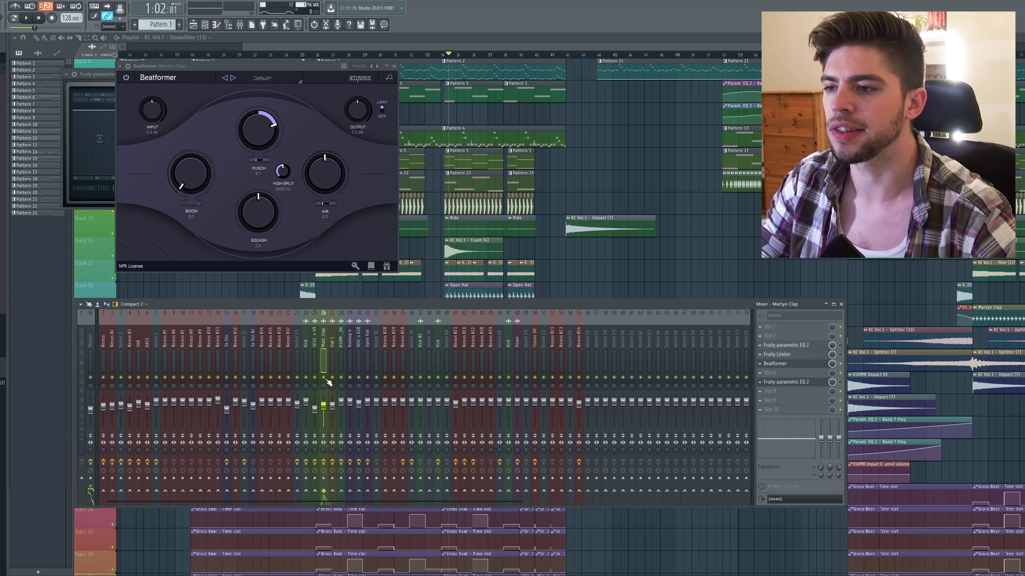
Set Beatformer's Punch on the clap to 6.5 and its Air to 3.0 while the clap plays.
left_click_drag(263, 133, 262, 128)
key("space")
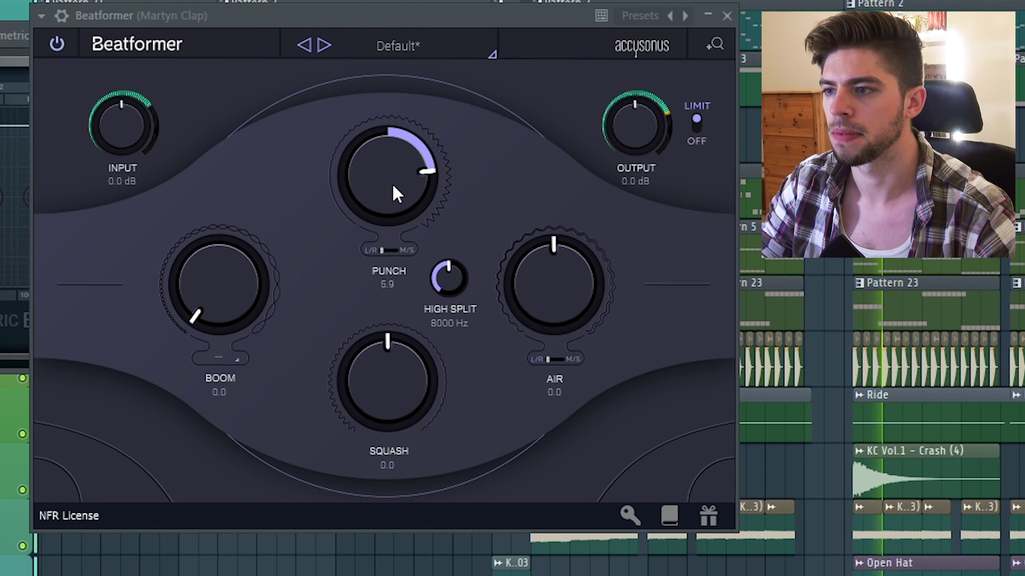
mouse_move(394, 188)
left_mouse_down()
mouse_move(407, 271)
mouse_move(391, 199)
mouse_move(392, 215)
mouse_move(405, 192)
mouse_move(391, 203)
left_mouse_up()
key("F9")
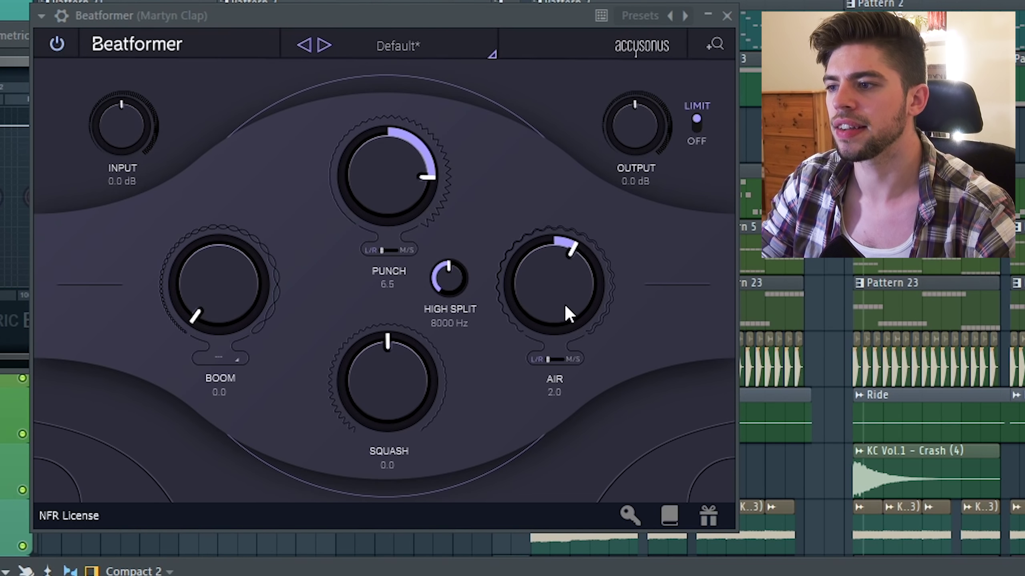
key("space")
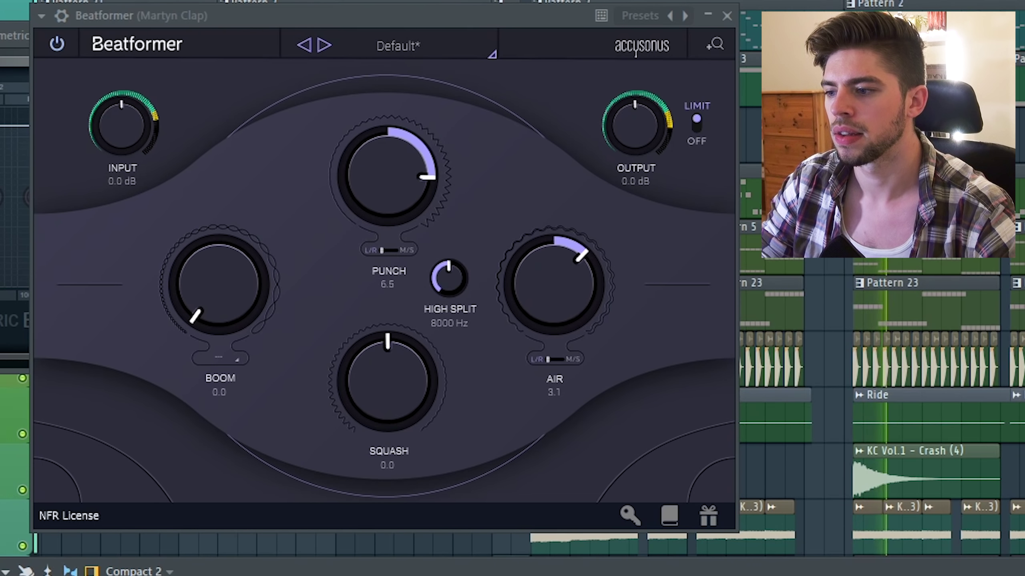
left_click_drag(558, 323, 523, 300)
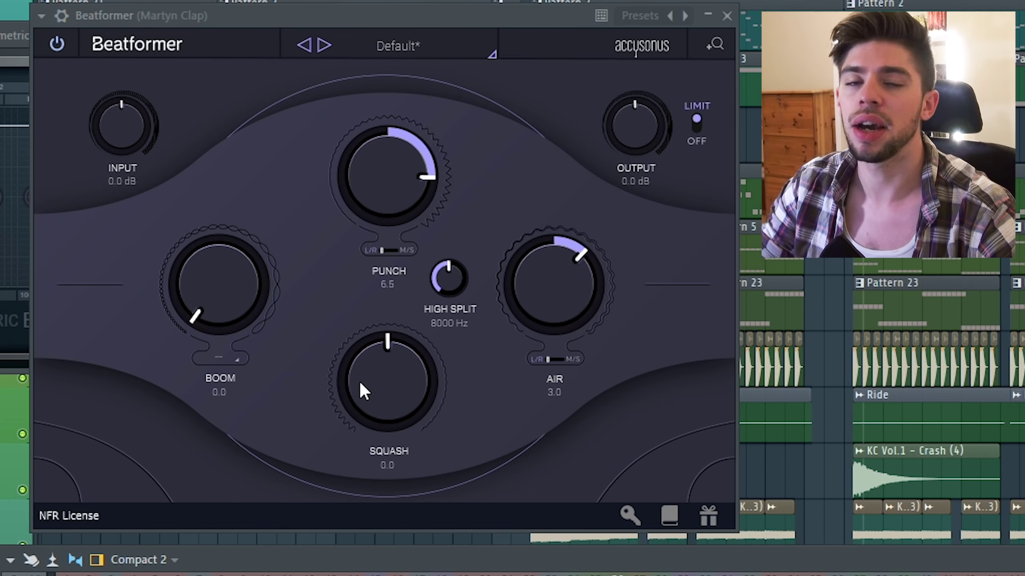
Raise Beatformer's Squash on the clap to 10.0 and lower its Output to -3.7 dB during playback.
left_click_drag(377, 389, 406, 395)
key("space")
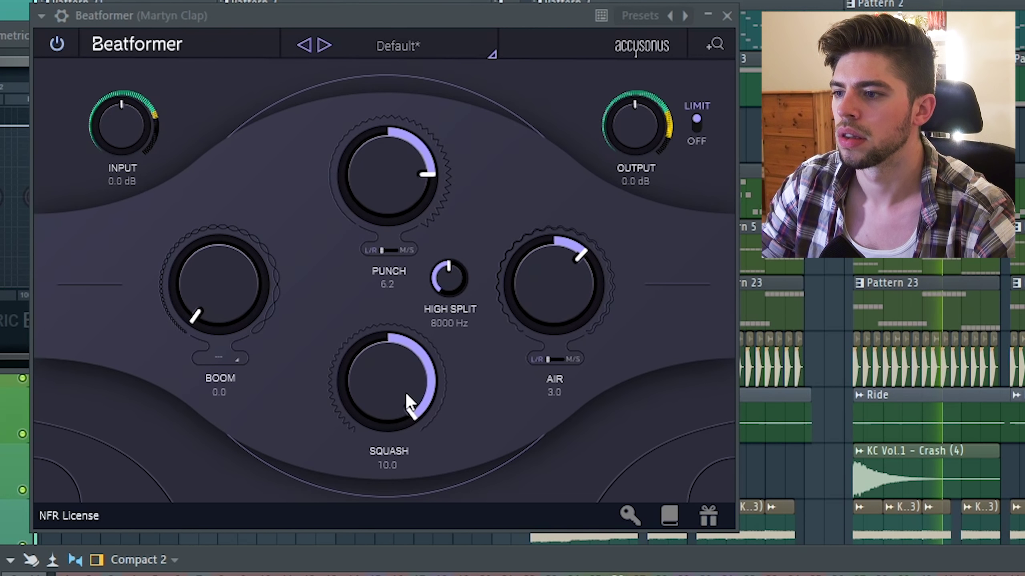
mouse_move(648, 133)
left_mouse_down()
mouse_move(666, 150)
mouse_move(634, 148)
mouse_move(639, 133)
left_mouse_up()
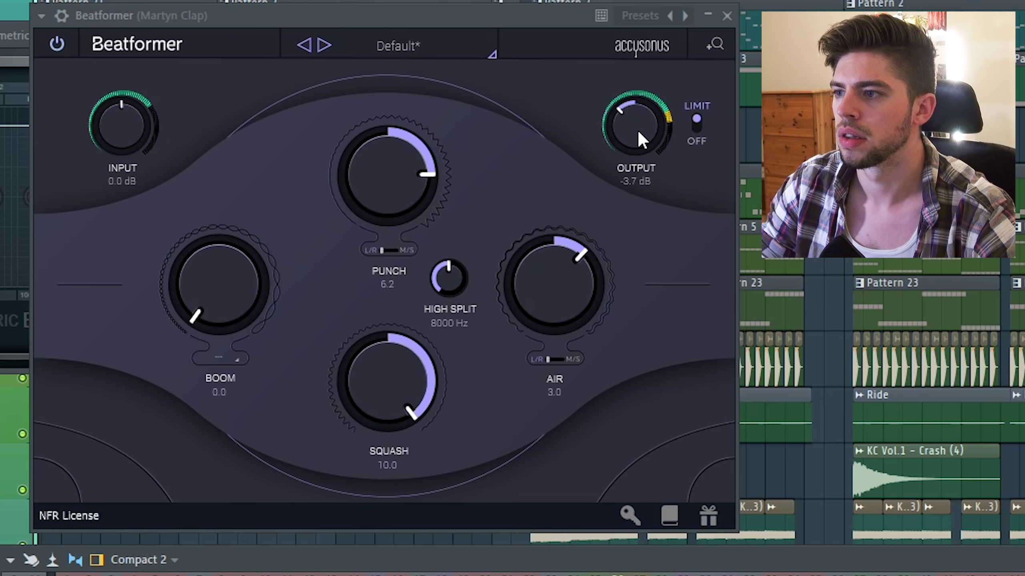
Switch off Beatformer's limiter on the clap, with Air at 10.0 and Output at -2.9 dB, and audition the result.
left_click(697, 121)
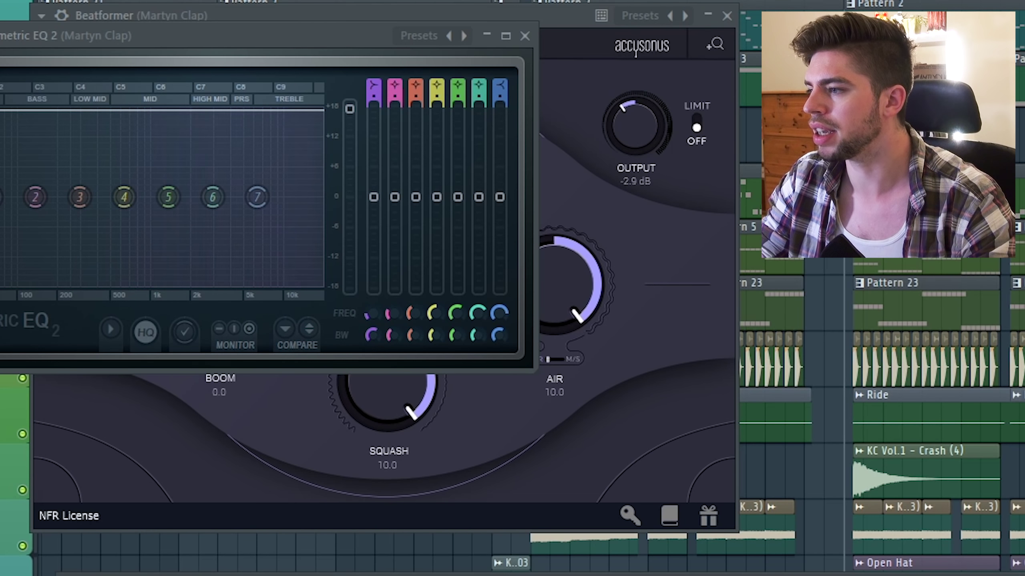
key("F9")
key("space")
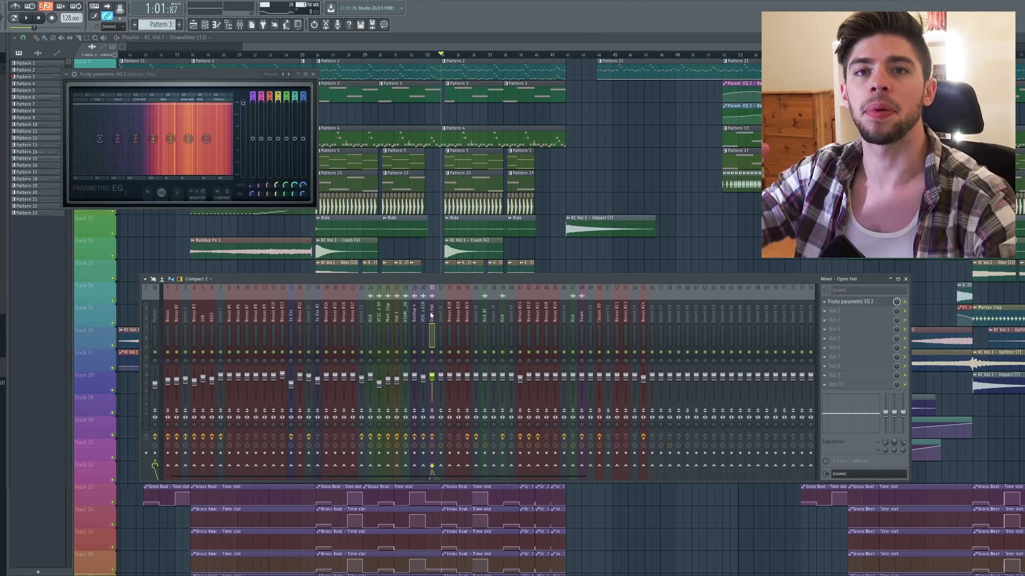
Solo and audition the Open Hat mixer track, replacing its first-slot EQ with Fruity parametric EQ 2 in the third slot.
right_click(432, 352)
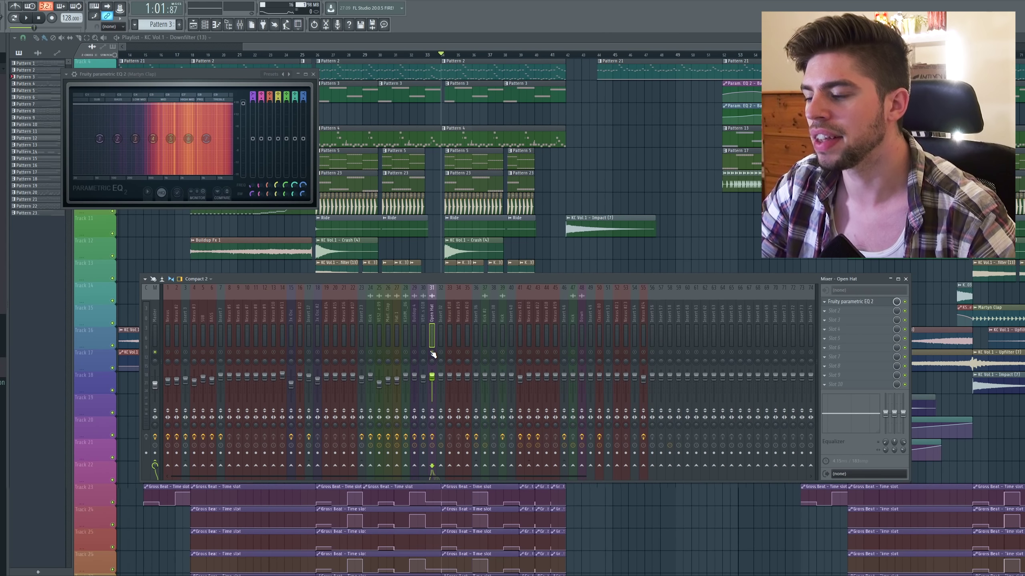
key("space")
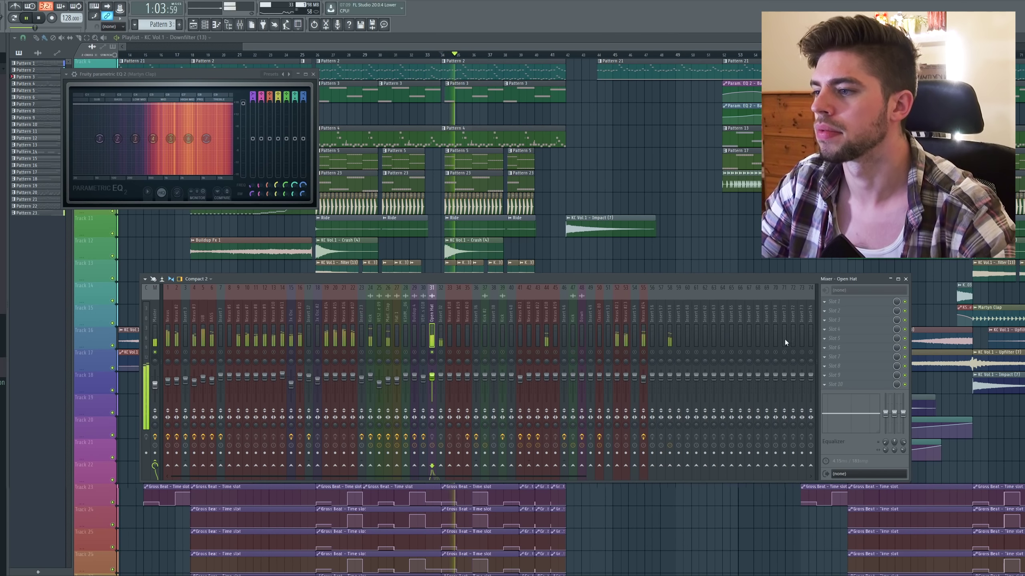
key("space")
left_click(834, 319)
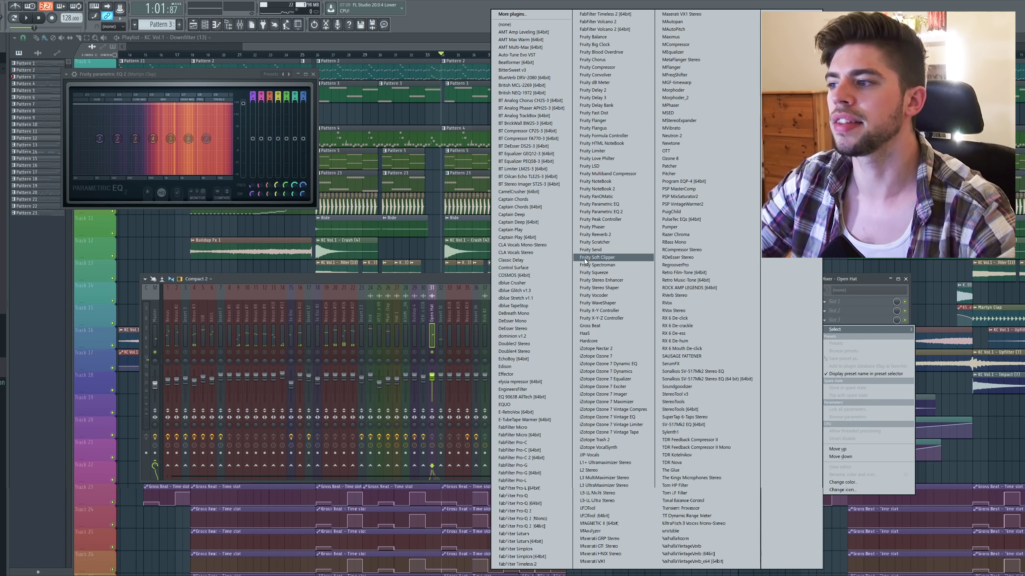
left_click(616, 213)
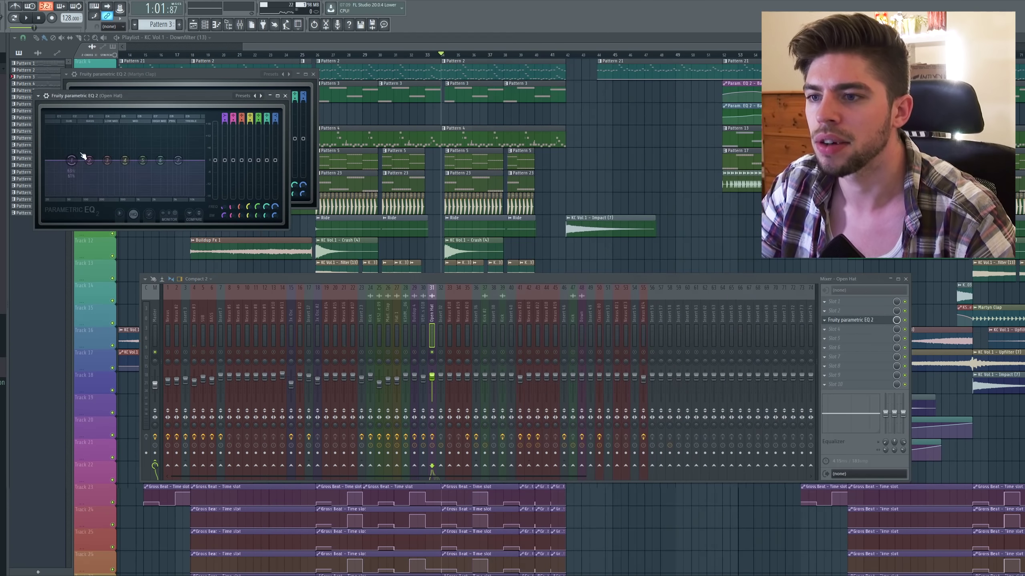
Turn band 1 of the Open Hat's EQ into a high-pass filter with its cutoff just below 1 kHz during playback.
right_click(72, 160)
mouse_move(84, 182)
left_click(107, 205)
left_click_drag(71, 160, 131, 160)
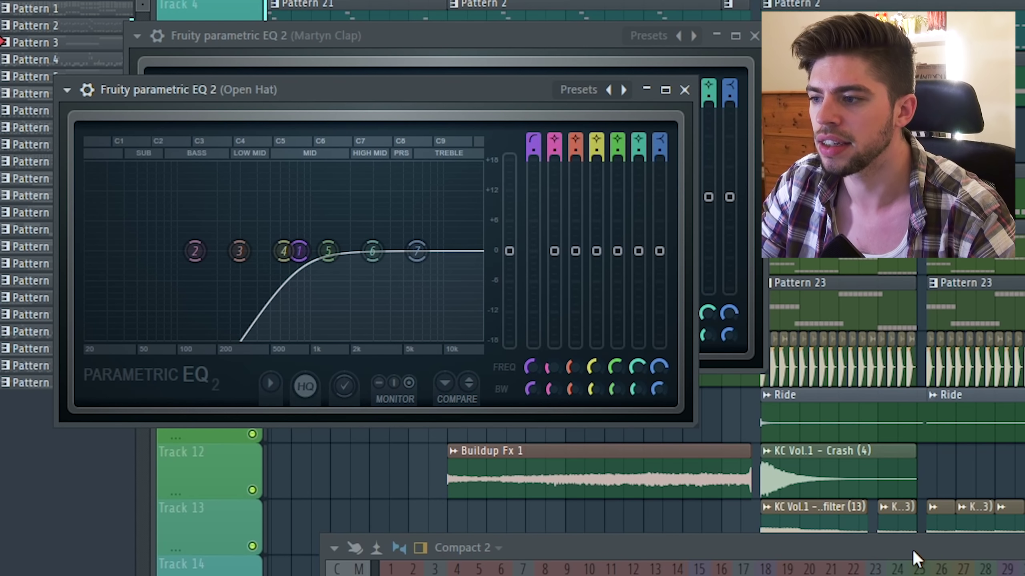
key("space")
left_click_drag(913, 550, 913, 493)
left_click_drag(299, 251, 310, 251)
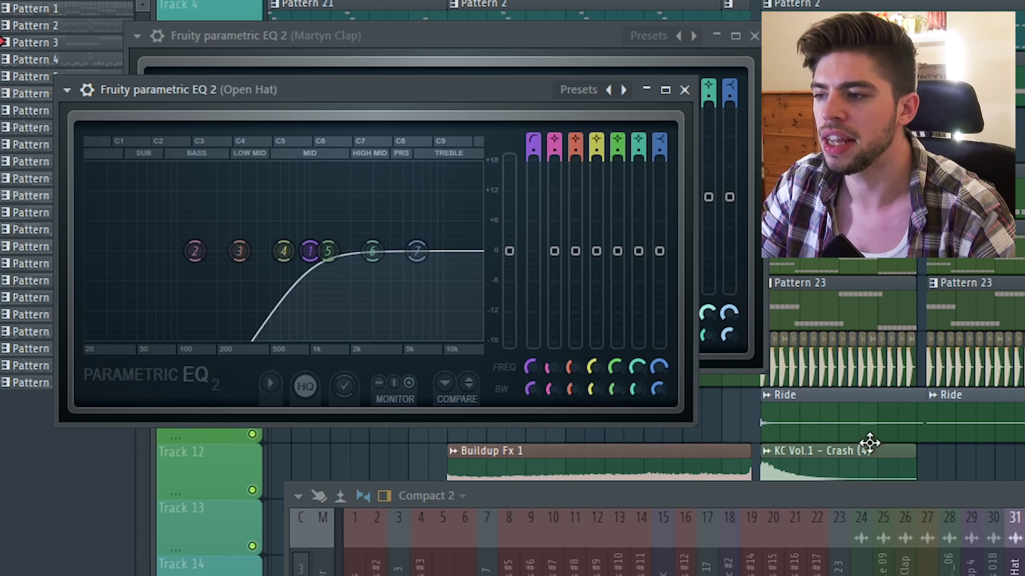
Boost the Open Hat's treble by about 3.5 dB with band 7 of the same EQ.
left_click_drag(416, 253, 424, 243)
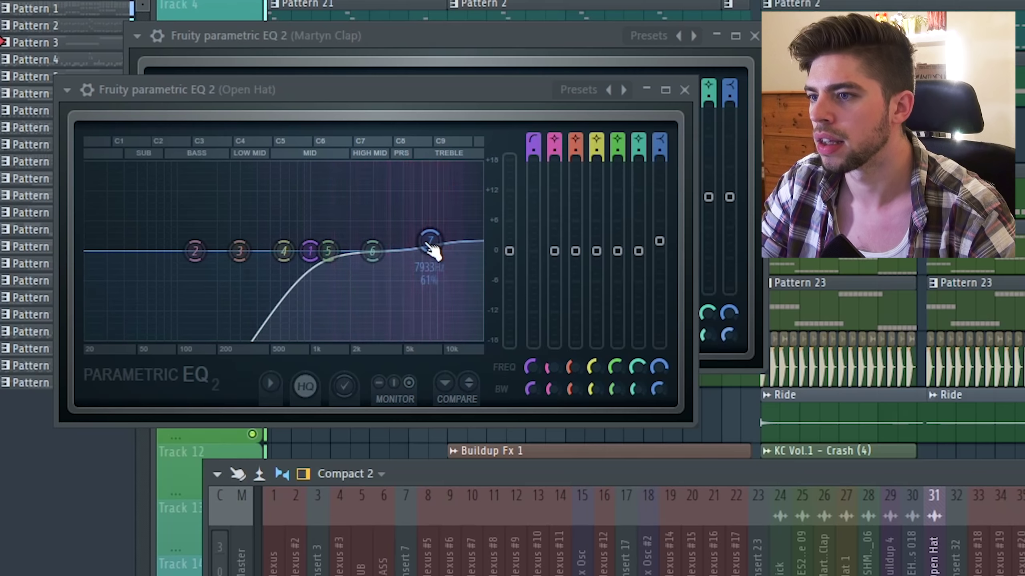
left_click_drag(183, 157, 182, 154)
left_click_drag(426, 237, 420, 233)
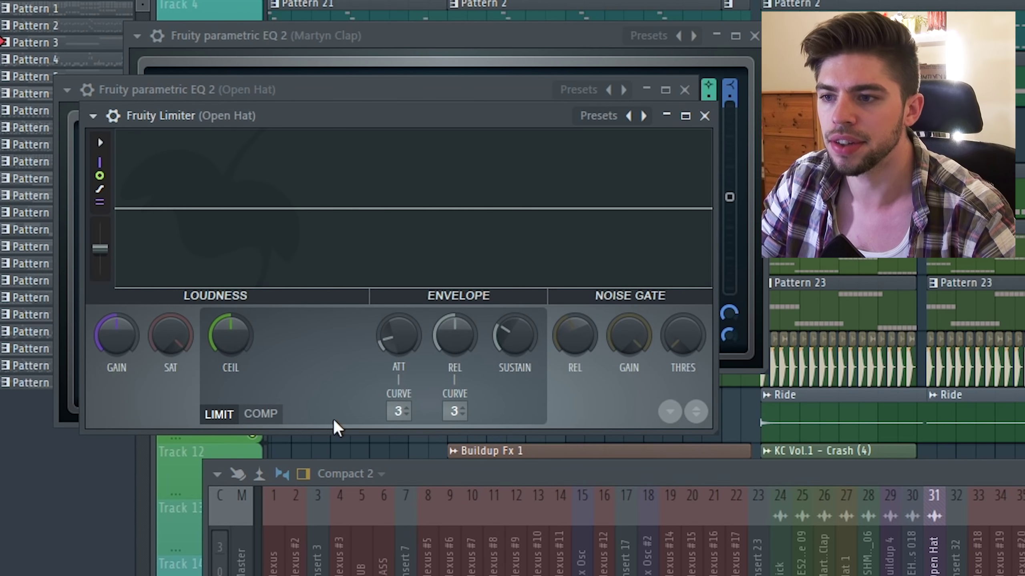
Switch the Open Hat's Fruity Limiter to compressor mode, lower its threshold and raise its ratio while auditioning.
left_click(261, 414)
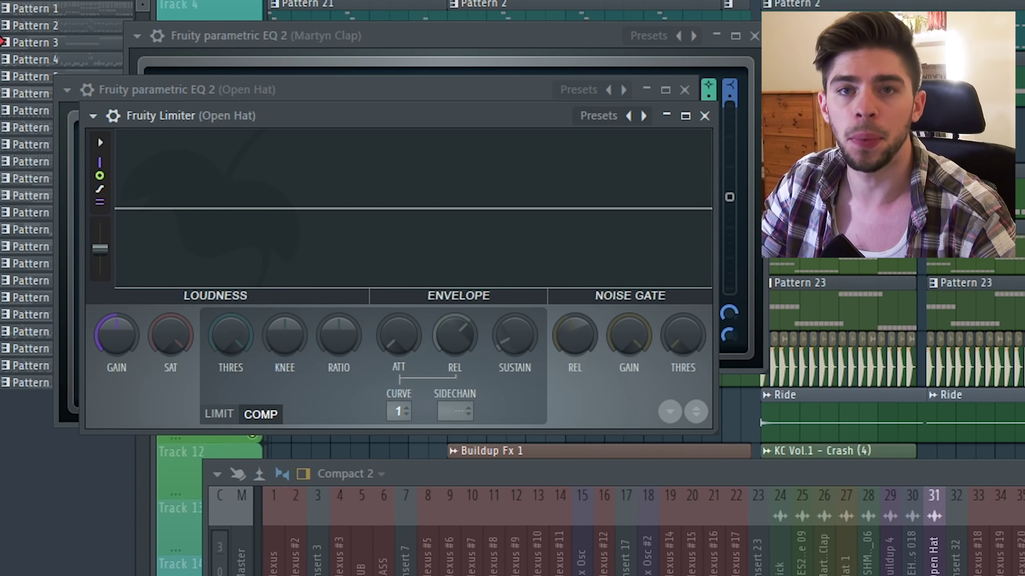
left_click_drag(231, 335, 231, 367)
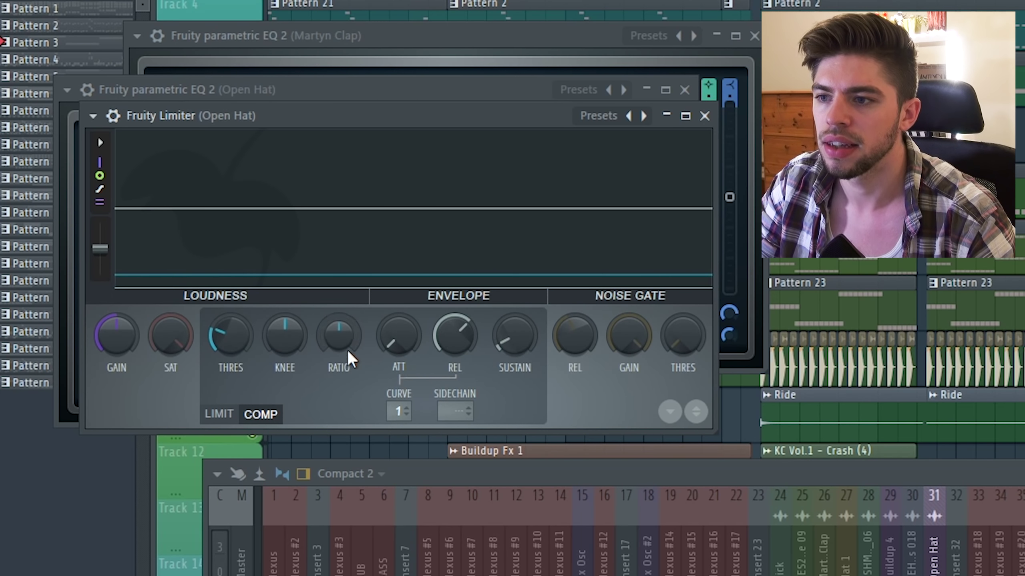
left_click_drag(348, 350, 348, 323)
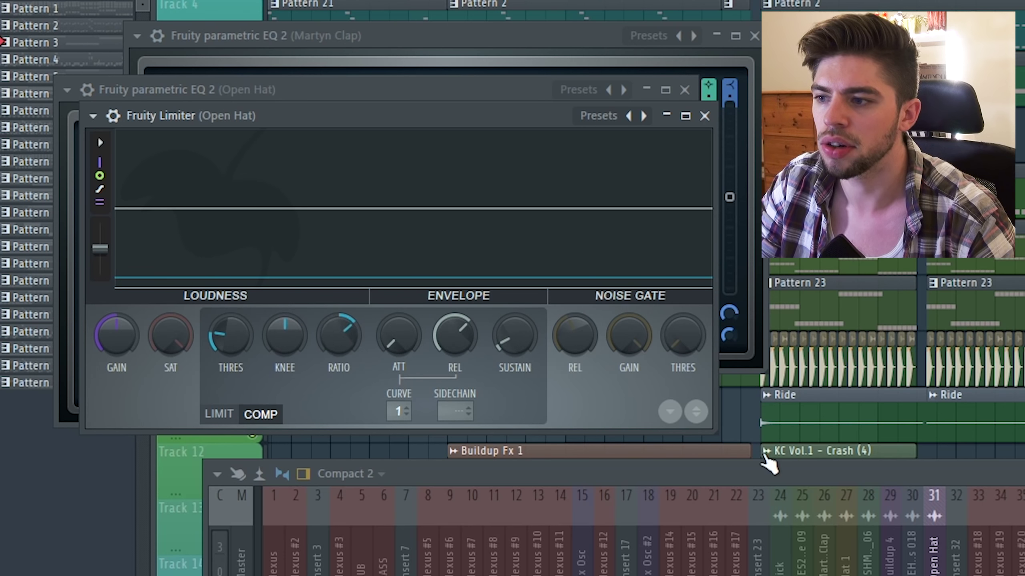
left_click_drag(768, 465, 648, 510)
left_click_drag(329, 341, 329, 329)
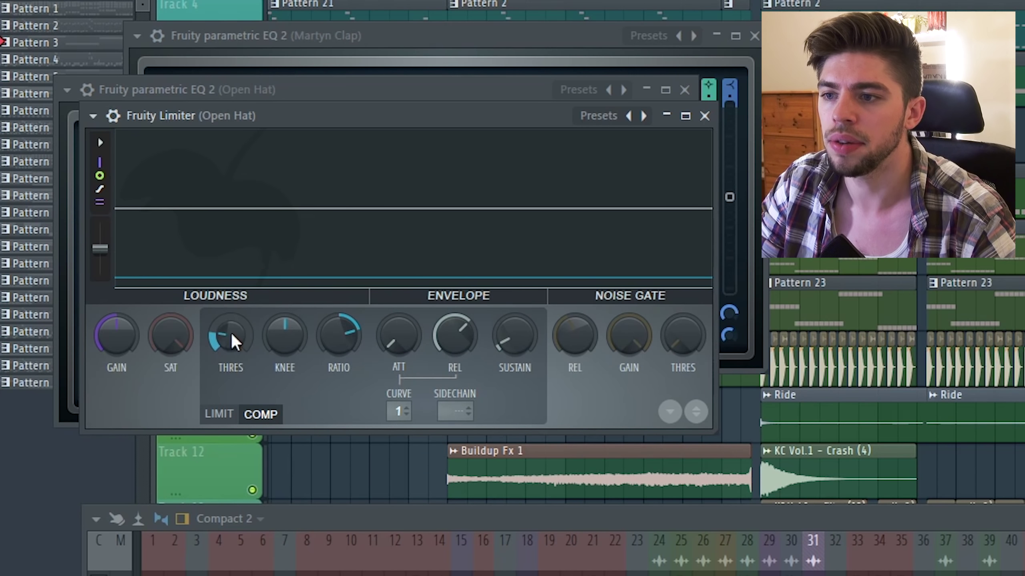
key("space")
left_click_drag(231, 334, 220, 342)
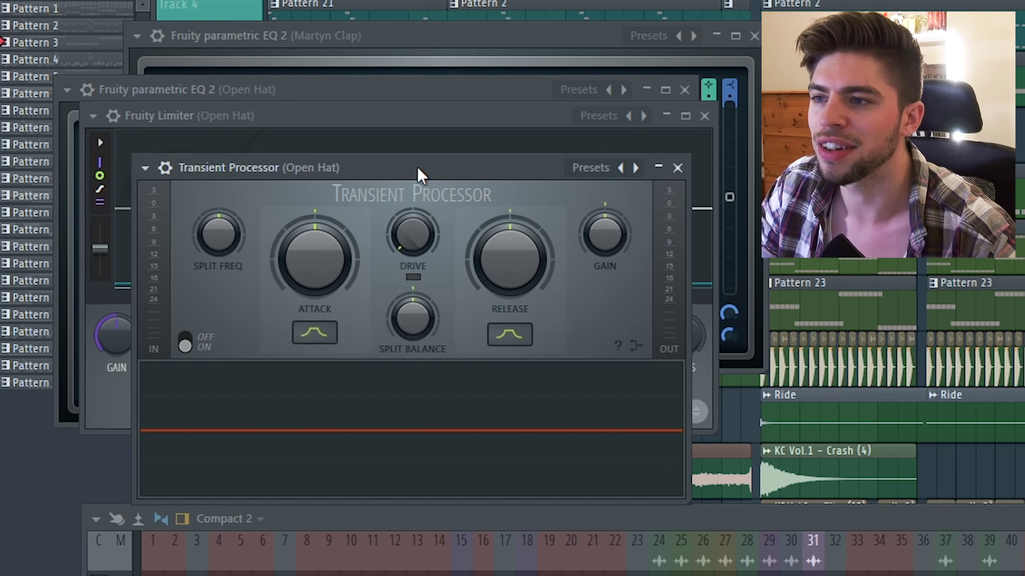
Raise the Attack strongly in the Open Hat's Transient Processor during playback.
left_click_drag(417, 166, 407, 117)
left_click_drag(314, 231, 318, 202)
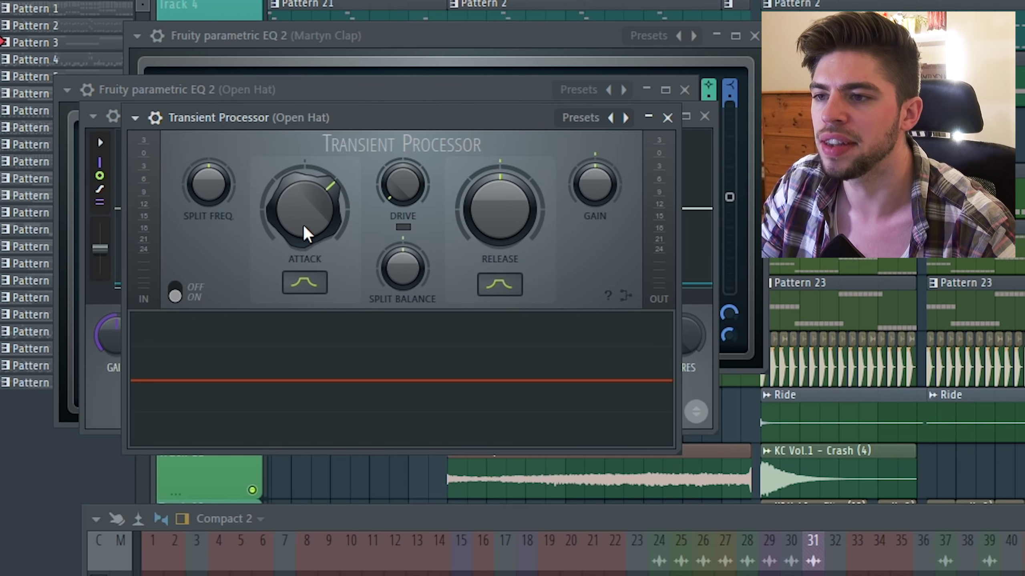
scroll(303, 225, "up", 1)
left_click_drag(473, 513, 481, 529)
key("space")
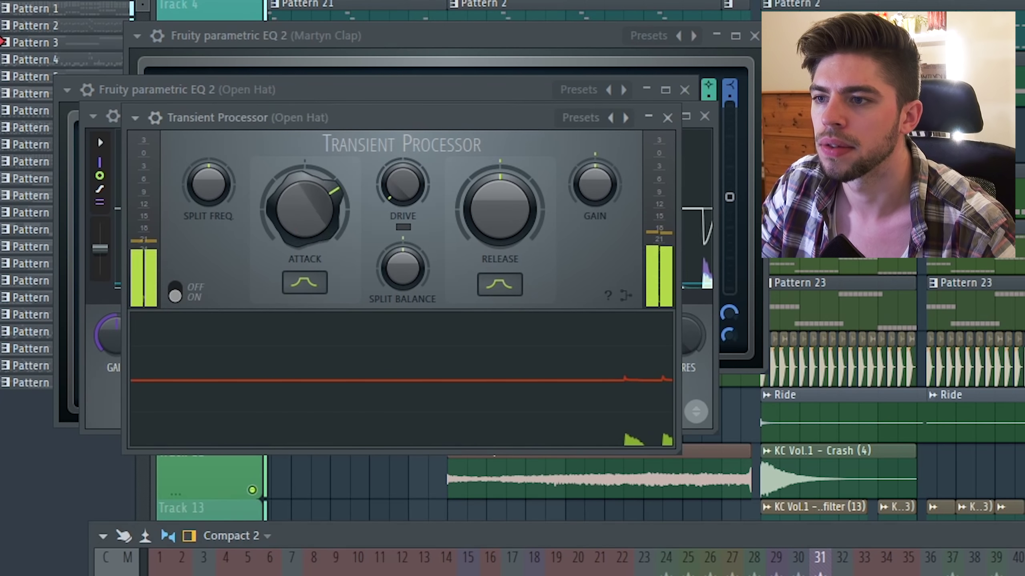
left_click_drag(293, 224, 293, 195)
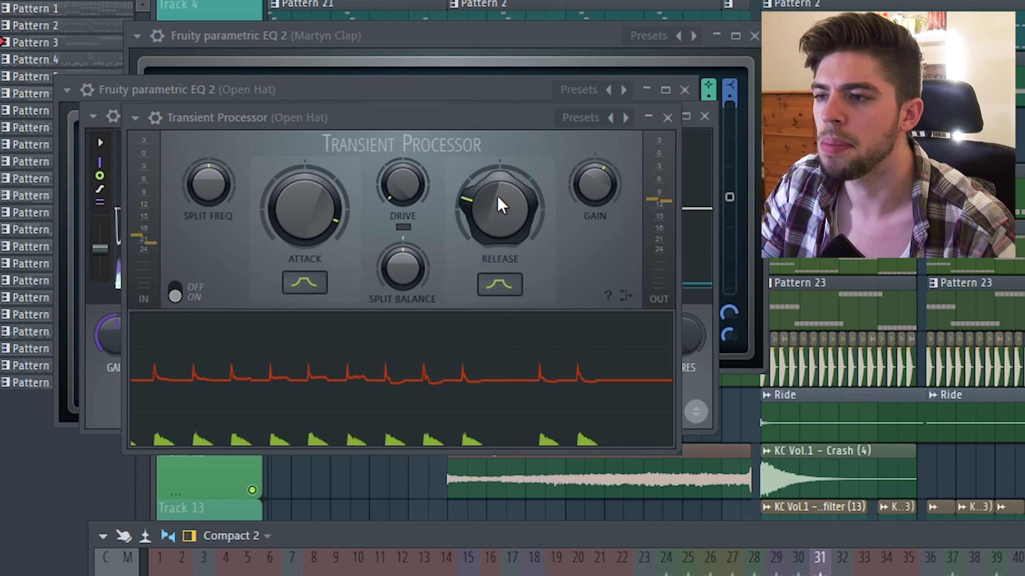
Raise Transient Processor's Release and Gain on the Open Hat and add a little Drive.
left_click_drag(498, 197, 500, 205)
left_click_drag(407, 215, 407, 208)
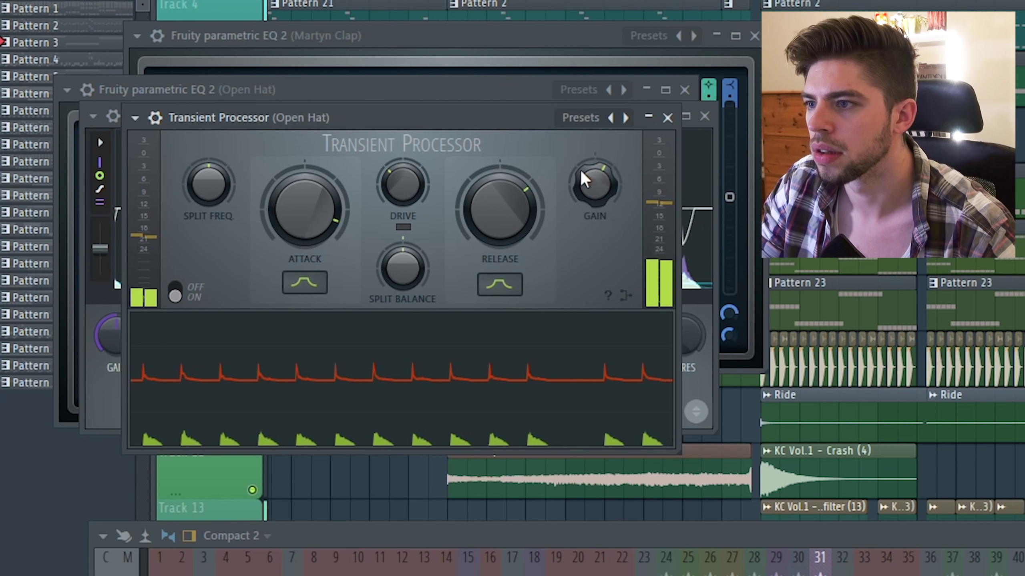
left_click_drag(583, 178, 583, 163)
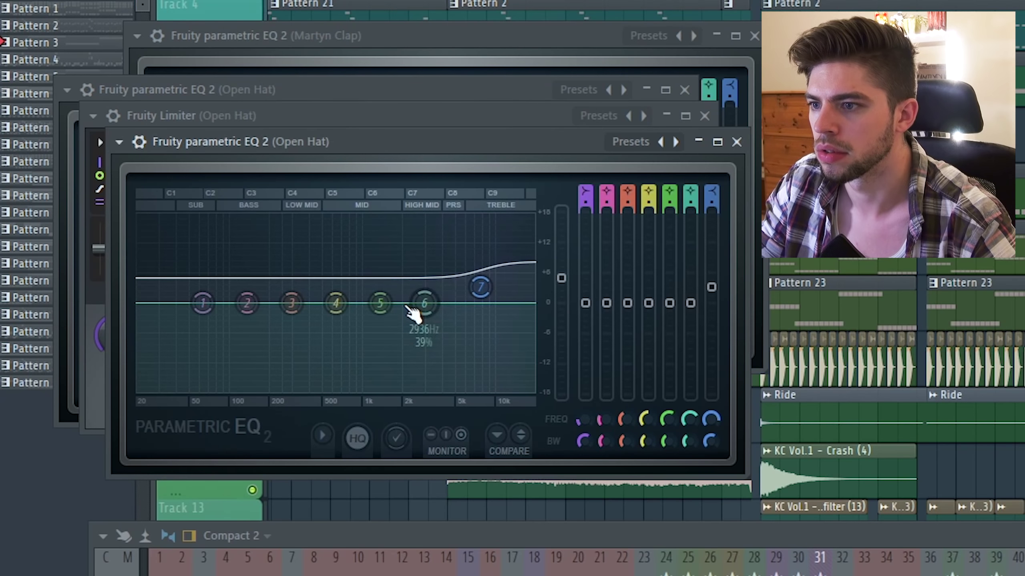
In the Open Hat's second EQ, cut band 6 by about 3 dB near 2.6 kHz and reduce band 7's treble boost.
mouse_move(409, 309)
left_mouse_down()
mouse_move(395, 333)
mouse_move(416, 313)
left_mouse_up()
key("space")
left_click_drag(486, 302, 491, 309)
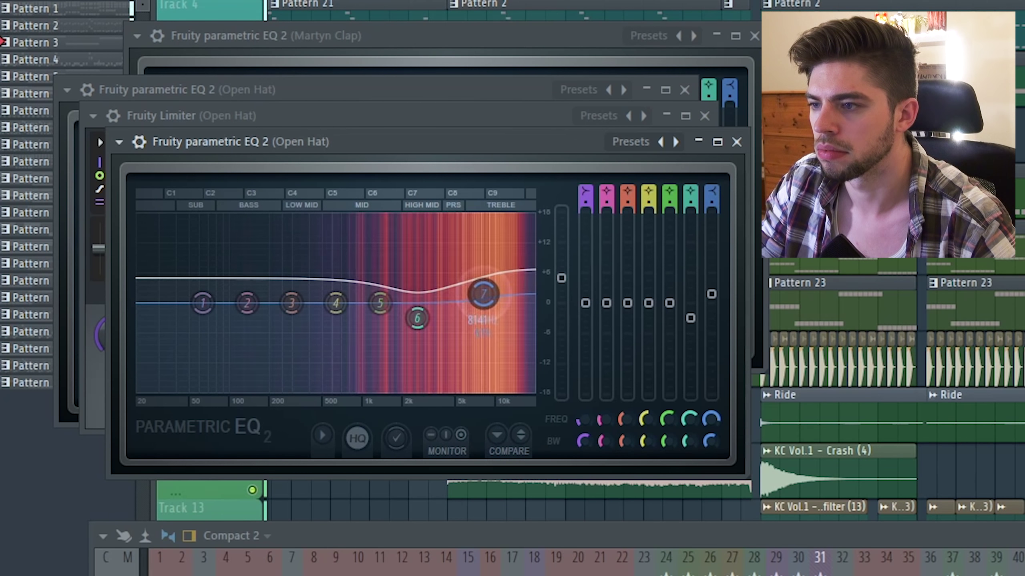
Close the Open Hat's EQ and Fruity Limiter windows while the track plays.
left_click(737, 141)
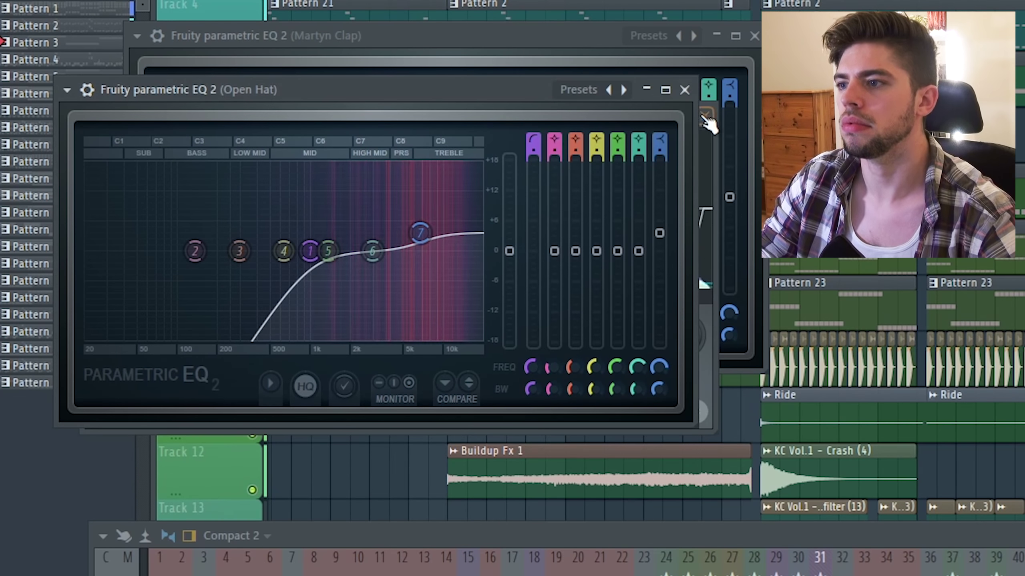
left_click(684, 90)
left_click(704, 115)
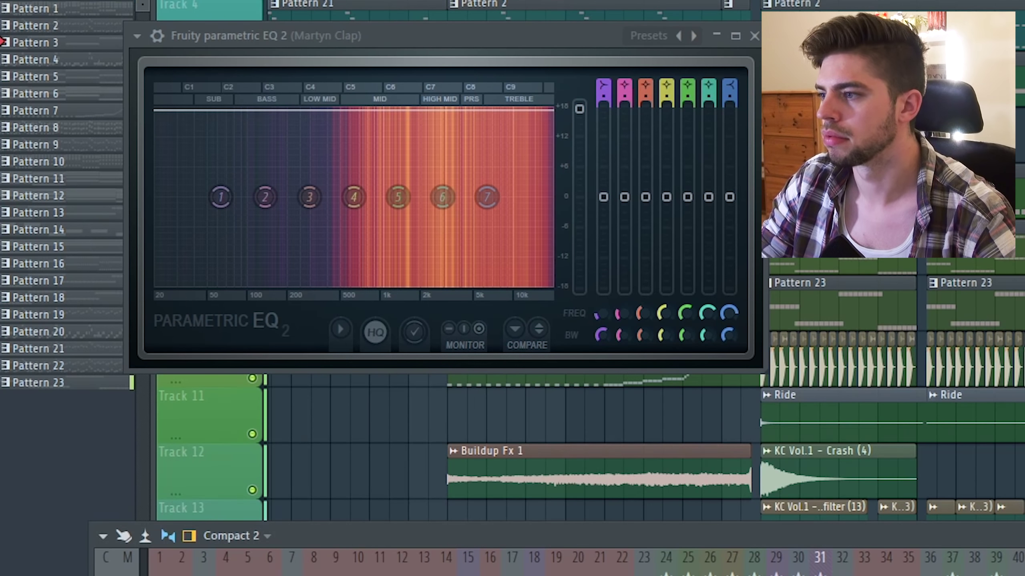
key("F9")
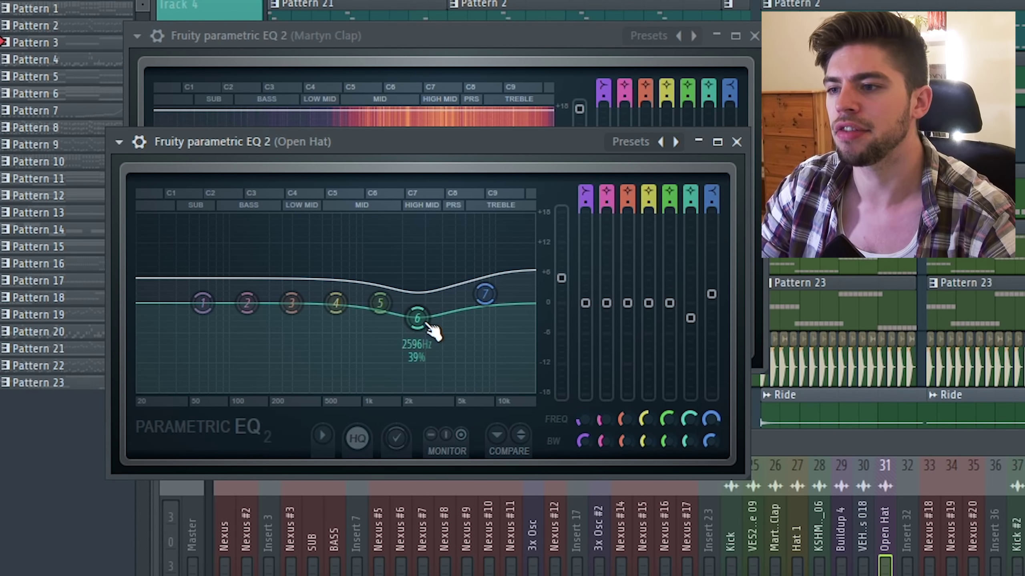
Deepen the Open Hat's band 6 cut near 2.6 kHz to about 4 dB and close the remaining EQ windows.
left_click_drag(428, 325, 430, 330)
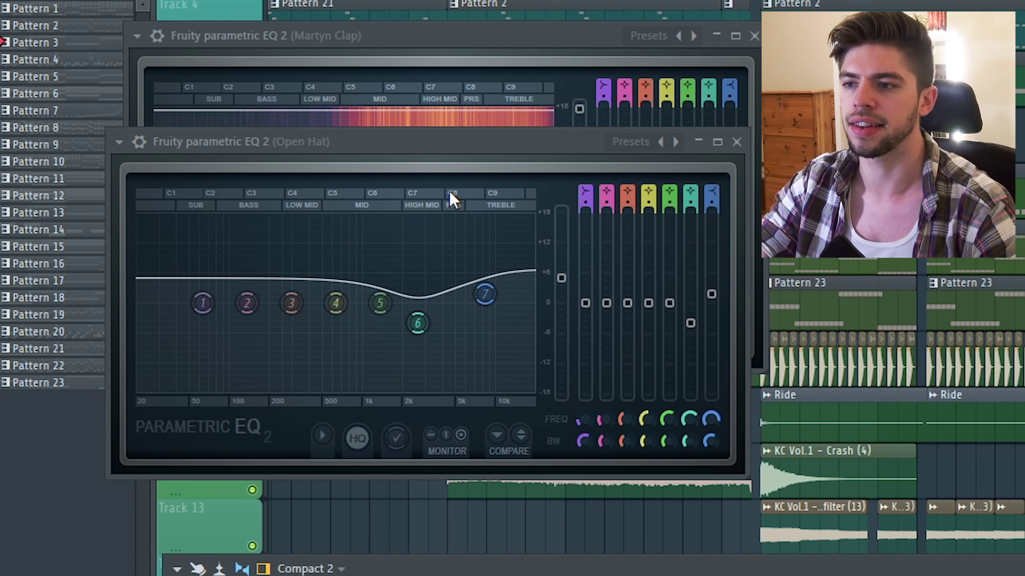
left_click(737, 142)
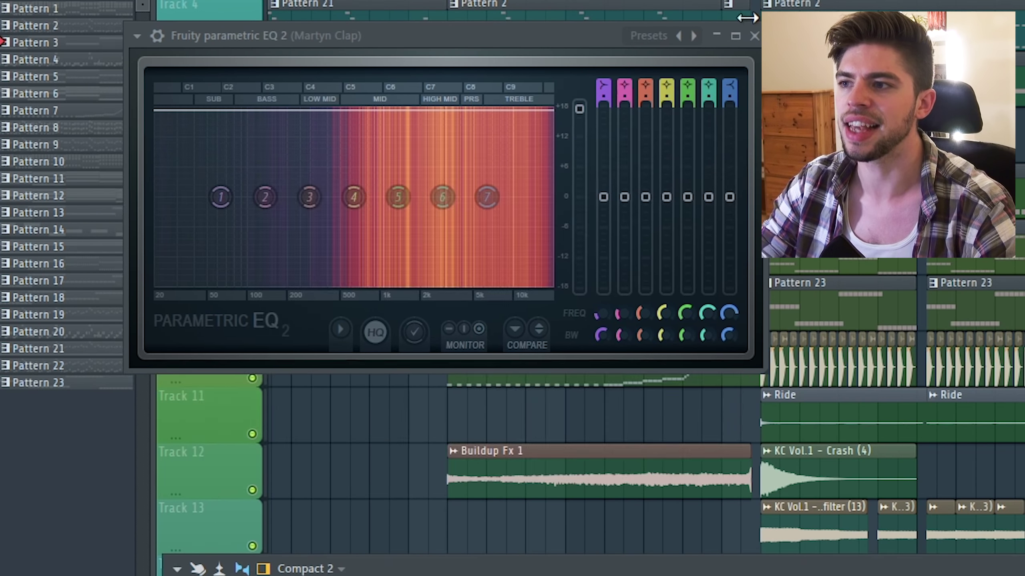
left_click(754, 36)
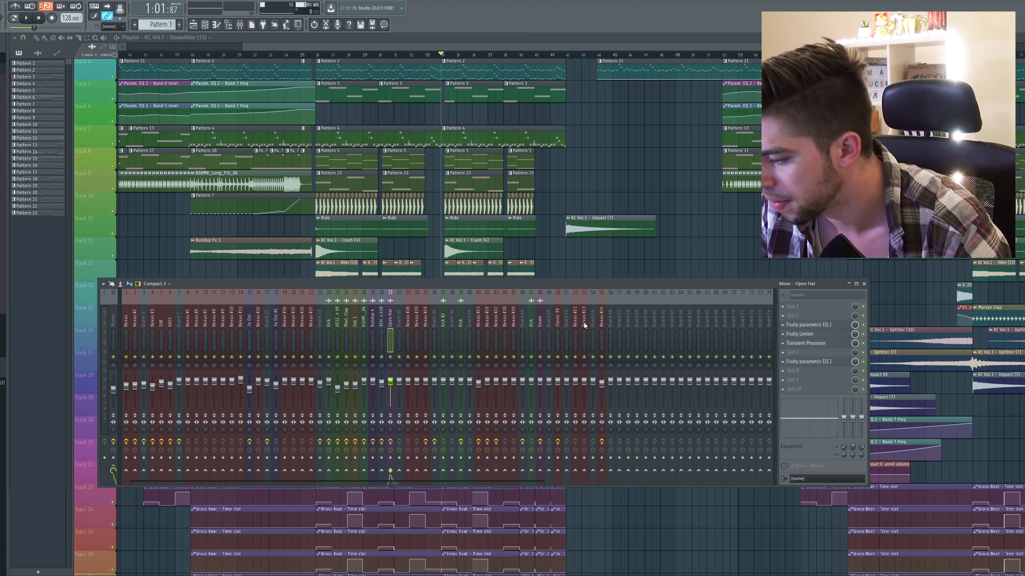
Load Beatformer into the second effect slot of the Open Hat mixer track.
left_click(783, 326)
left_click(790, 314)
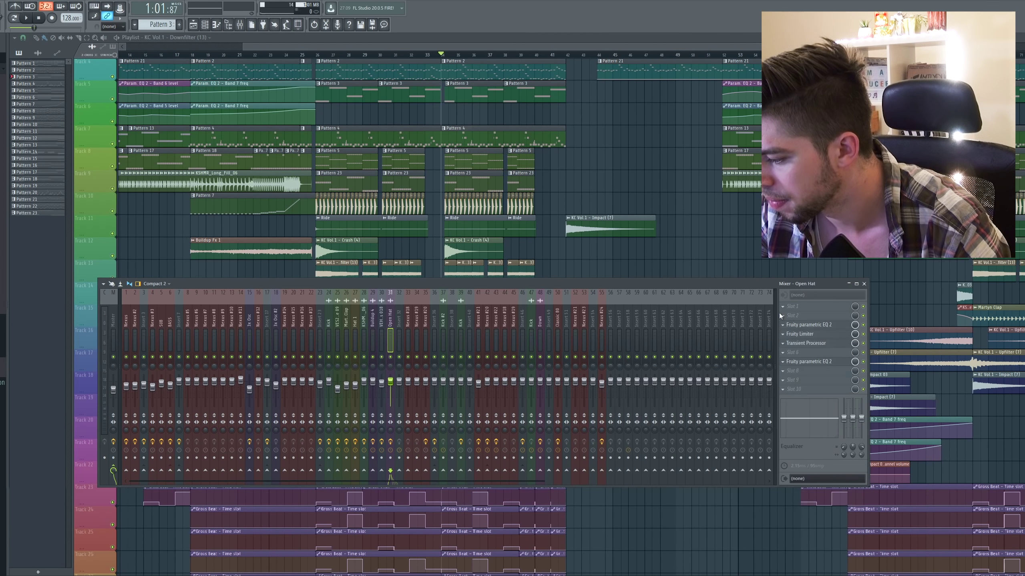
left_click(782, 315)
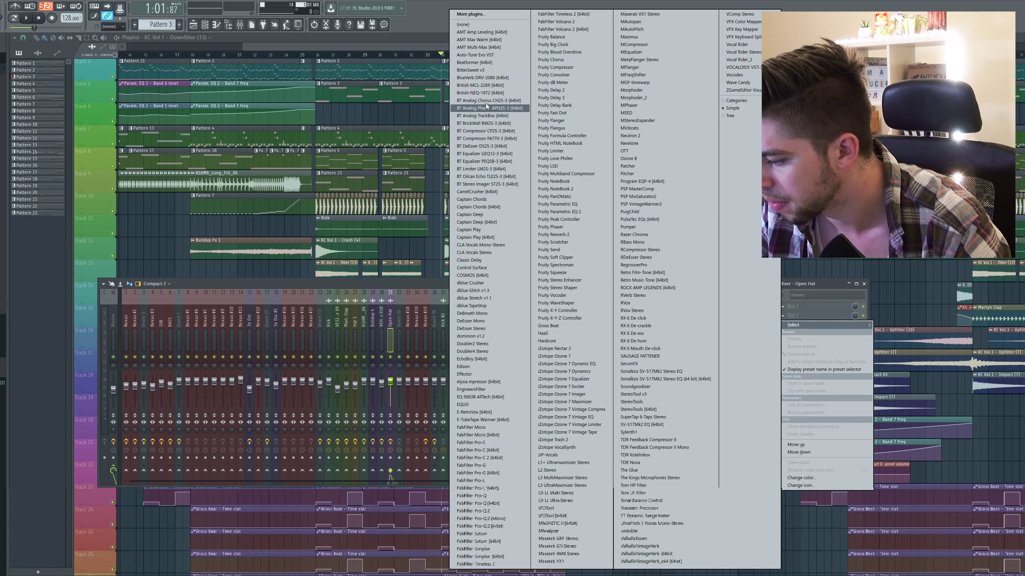
left_click(478, 63)
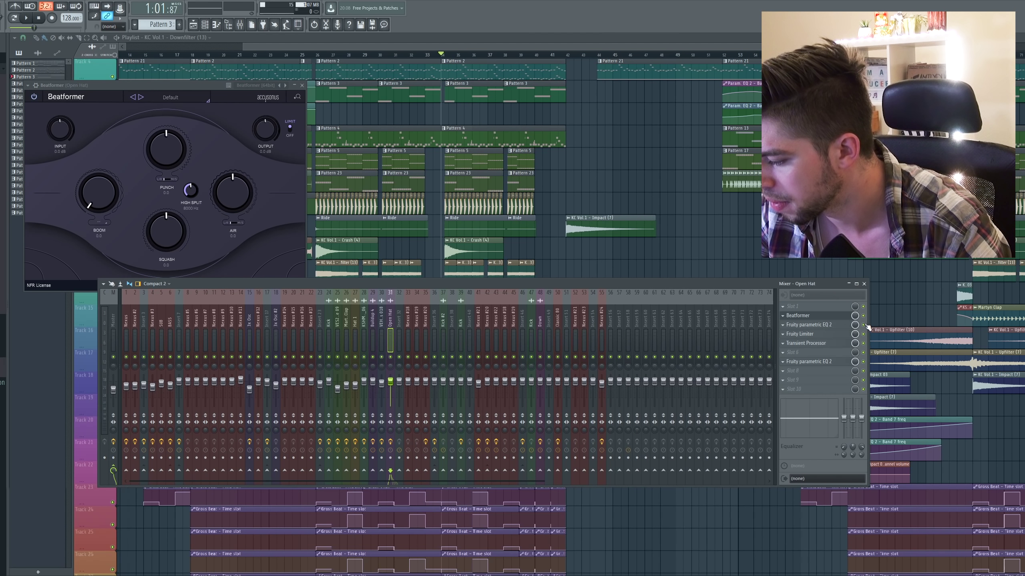
Play the drop and slightly lower the overall level of the Open Hat's second EQ.
key("space")
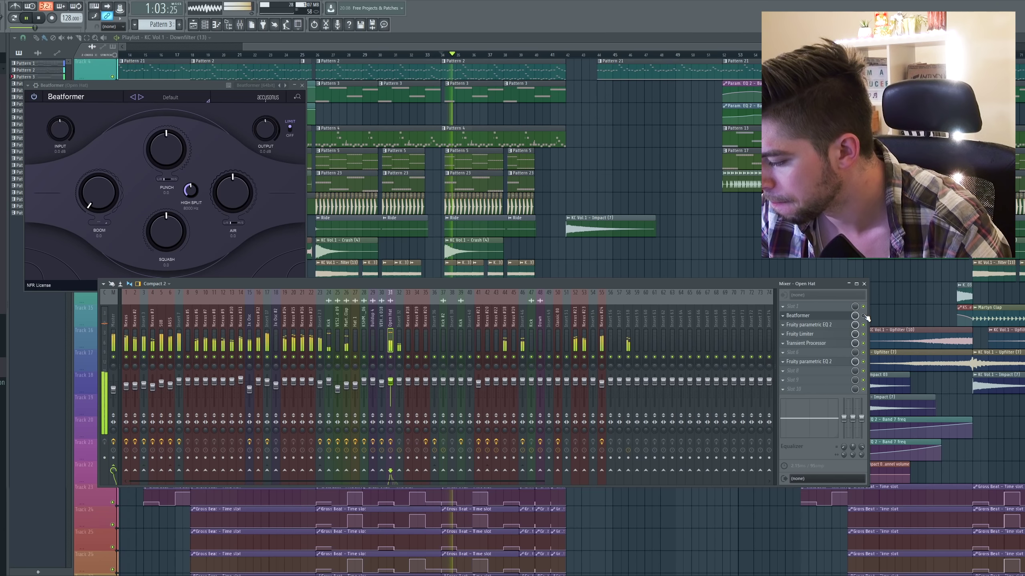
left_click(808, 325)
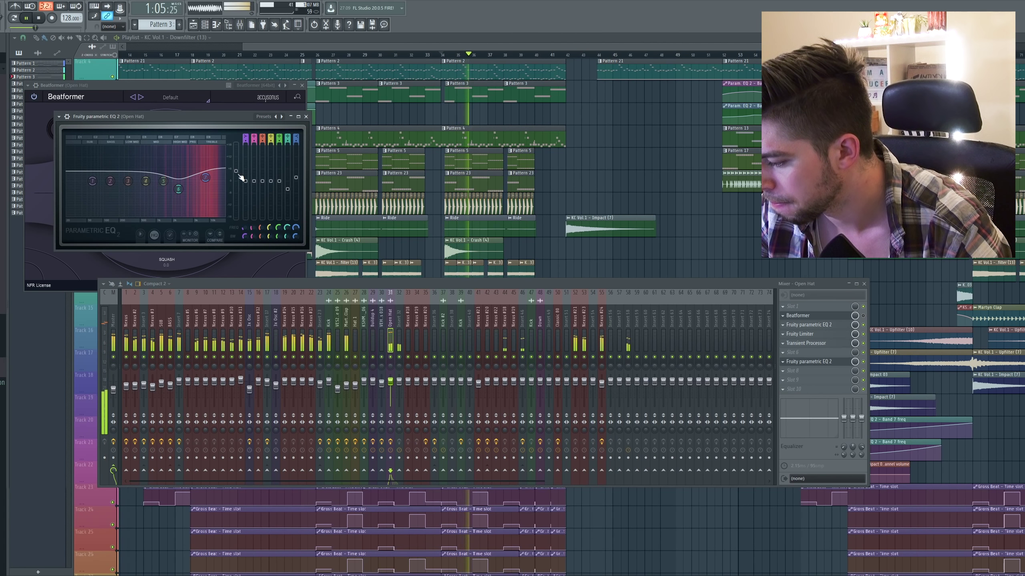
left_click_drag(239, 175, 239, 177)
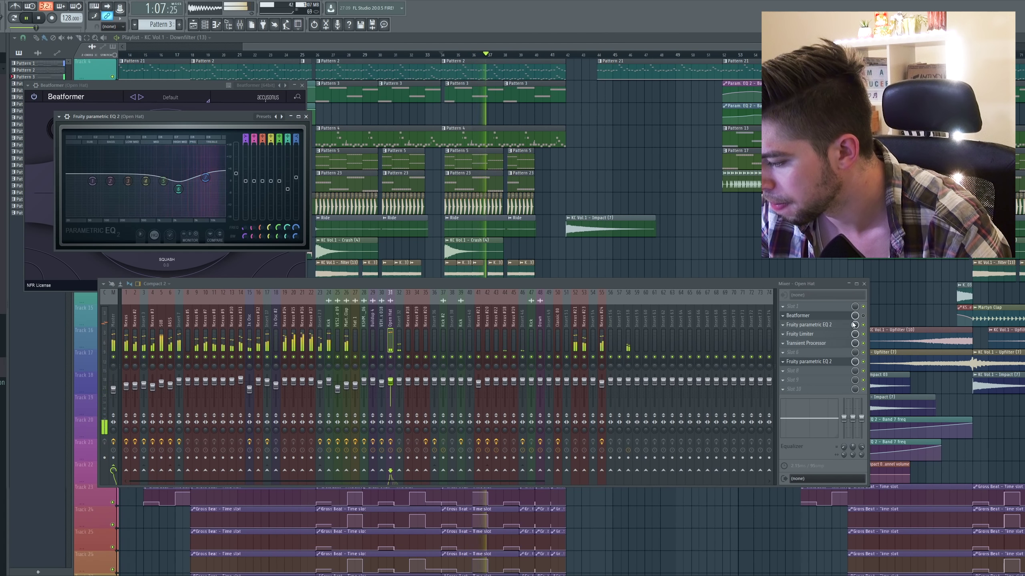
Remove Beatformer from the Open Hat's second slot and restart playback to audition the drop.
left_click(782, 324)
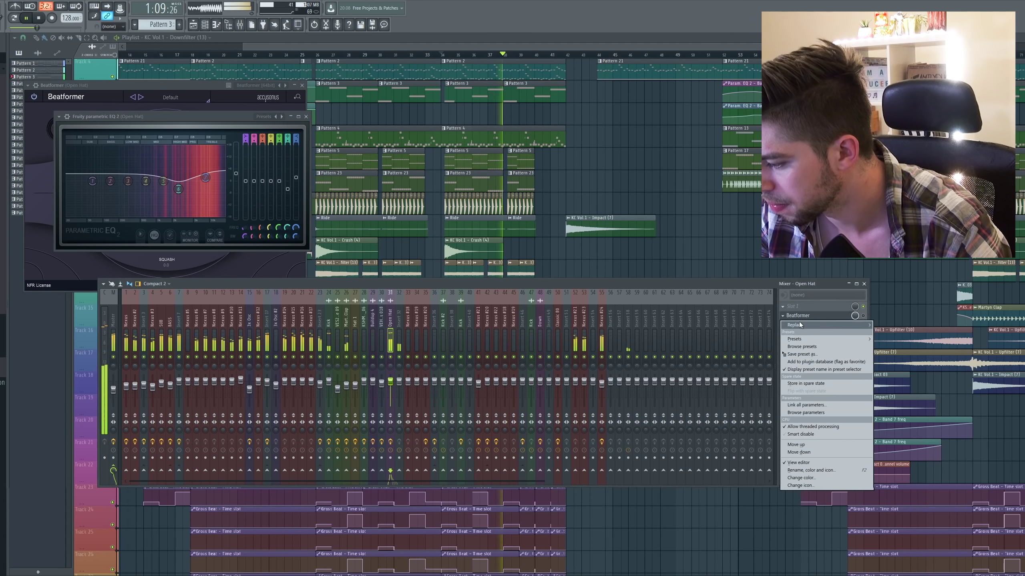
mouse_move(800, 325)
left_click(488, 28)
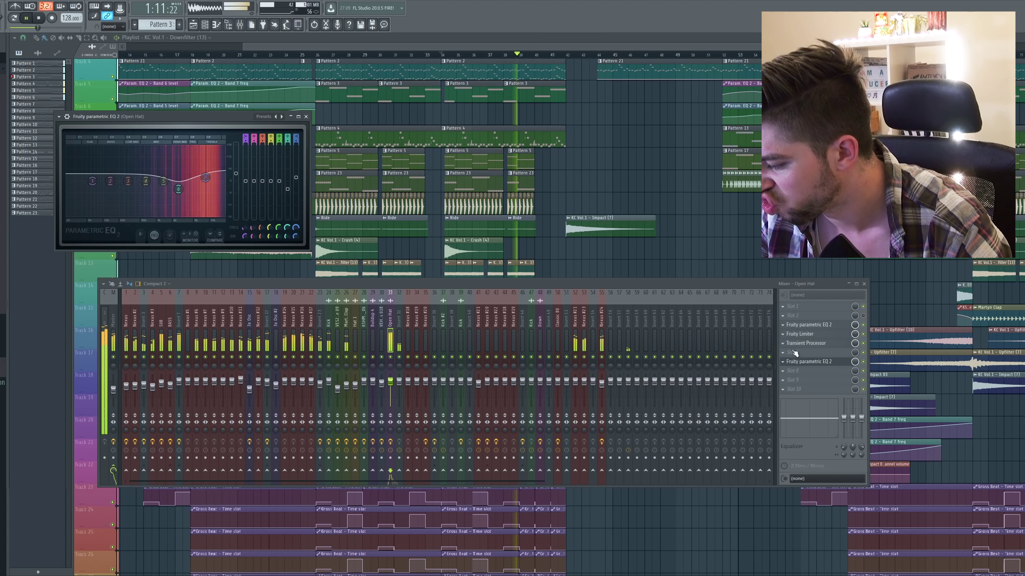
key("space")
key("space")
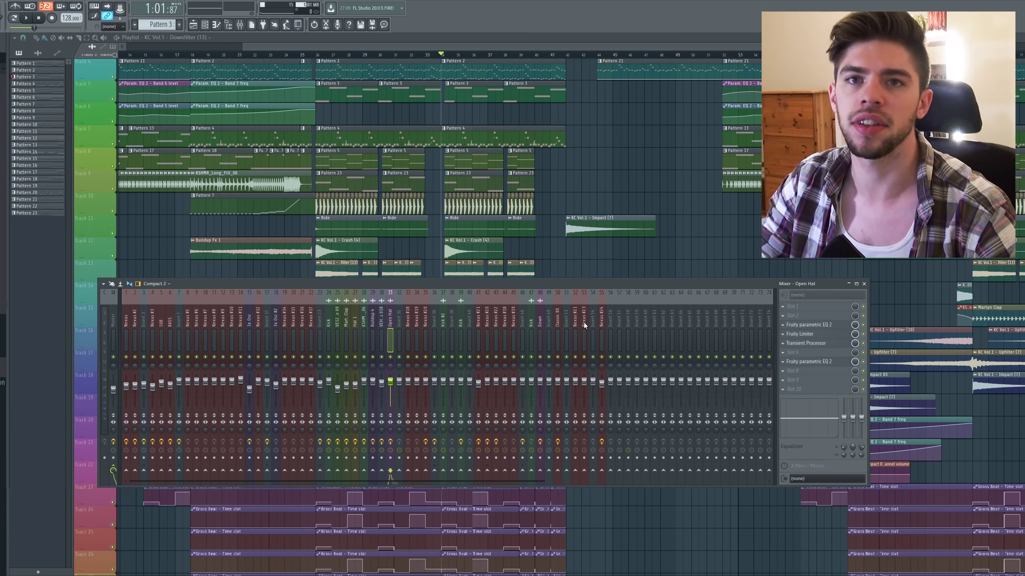
Insert Beatformer in the Open Hat's second slot with Punch at -3.5 and Output at 4.9 dB.
left_click(783, 326)
left_click(789, 315)
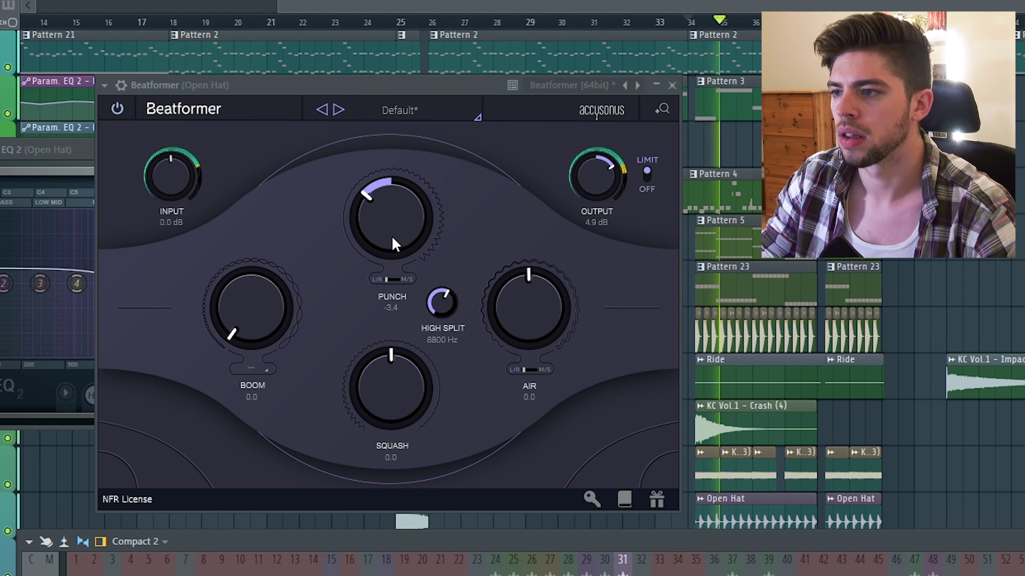
left_click_drag(392, 235, 383, 214)
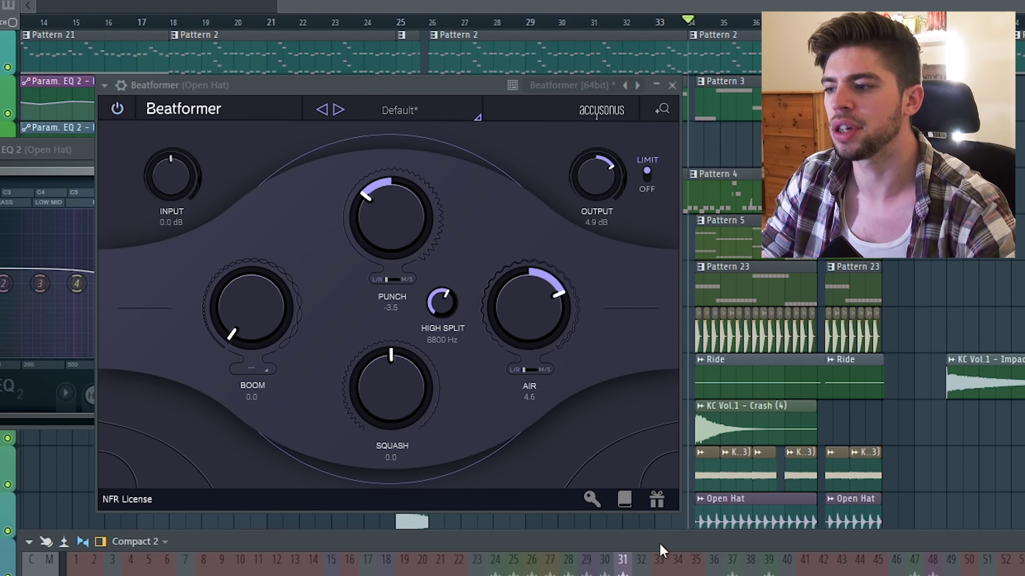
Set Beatformer's Air on the Open Hat to 5.7 and High Split to 9536 Hz, and adjust Squash during playback.
key("space")
left_click_drag(526, 343, 522, 326)
left_click_drag(454, 319, 453, 303)
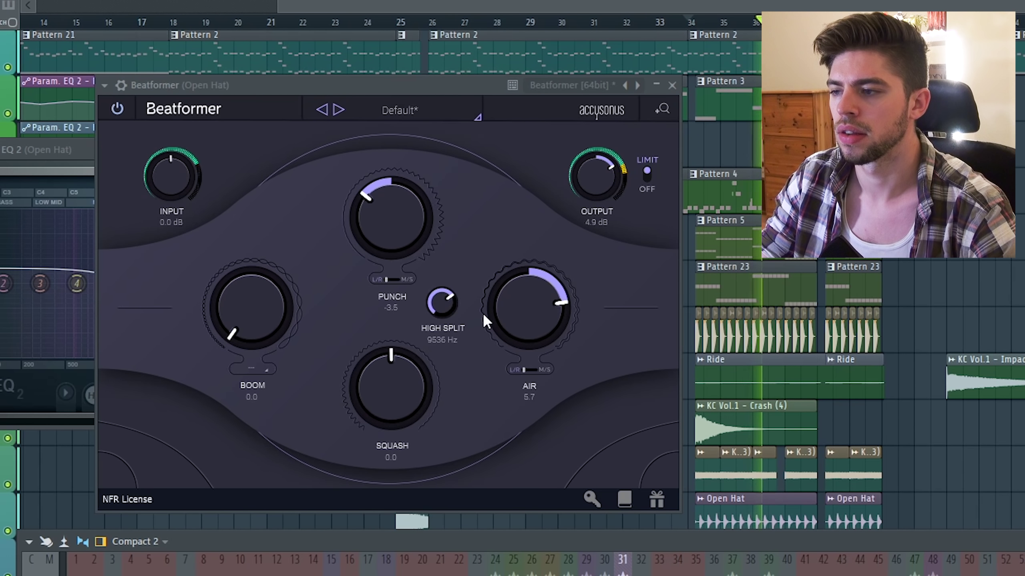
left_click_drag(408, 391, 374, 413)
key("space")
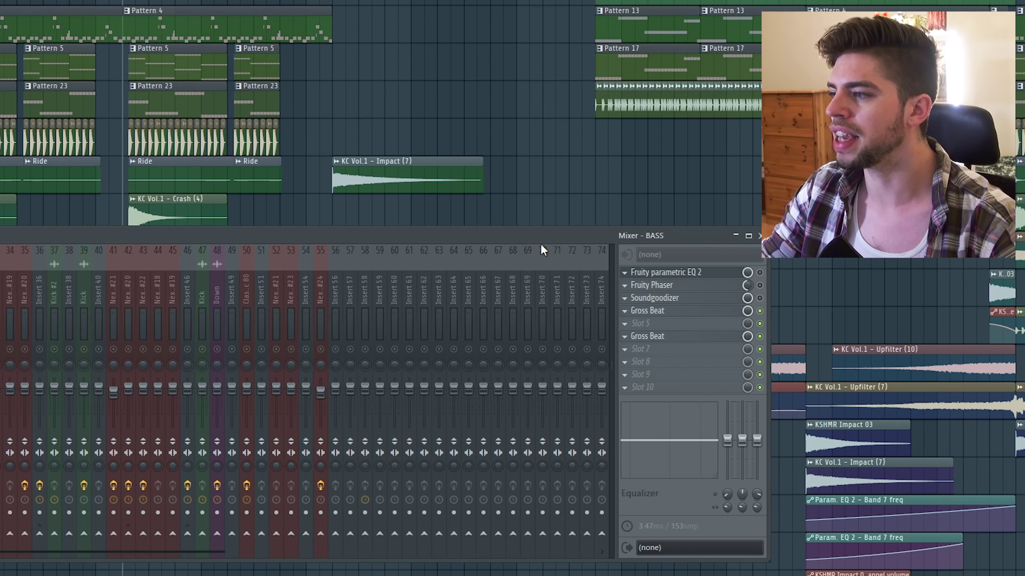
Insert Beatformer in the BASS track's fifth effect slot and move the mixer clear of the plugin window.
left_click(641, 323)
mouse_move(643, 337)
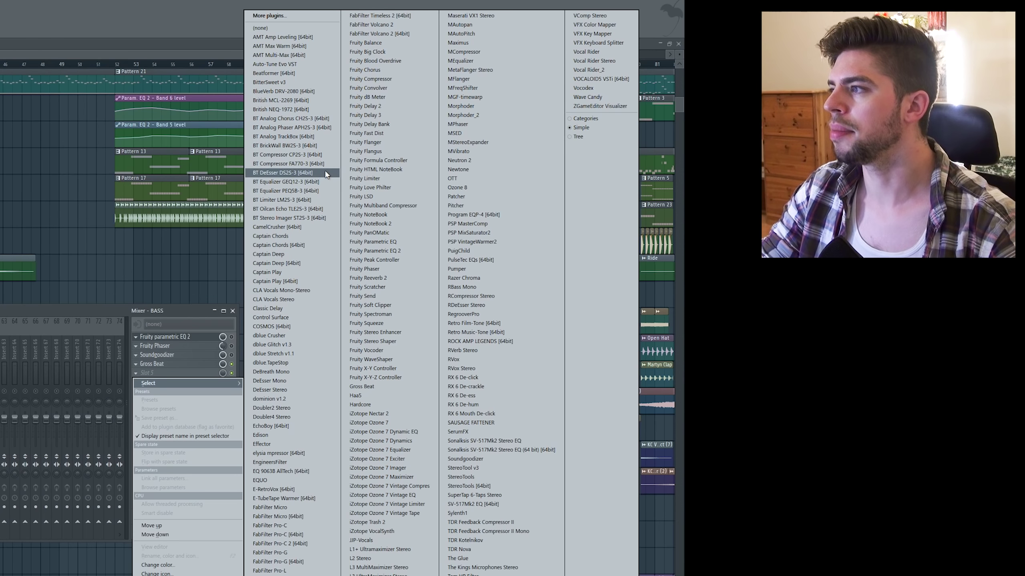
left_click(281, 72)
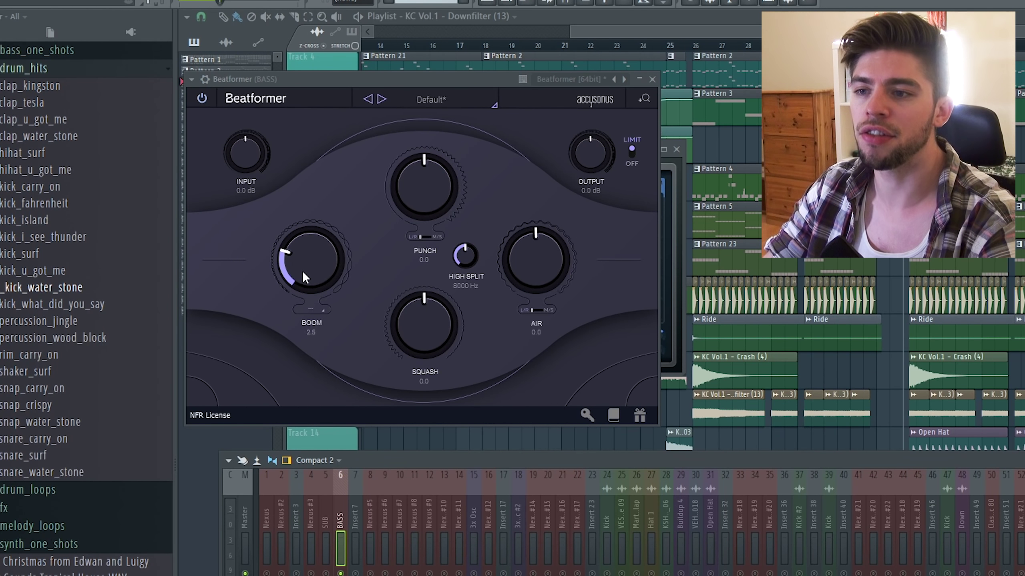
left_click_drag(506, 463, 595, 486)
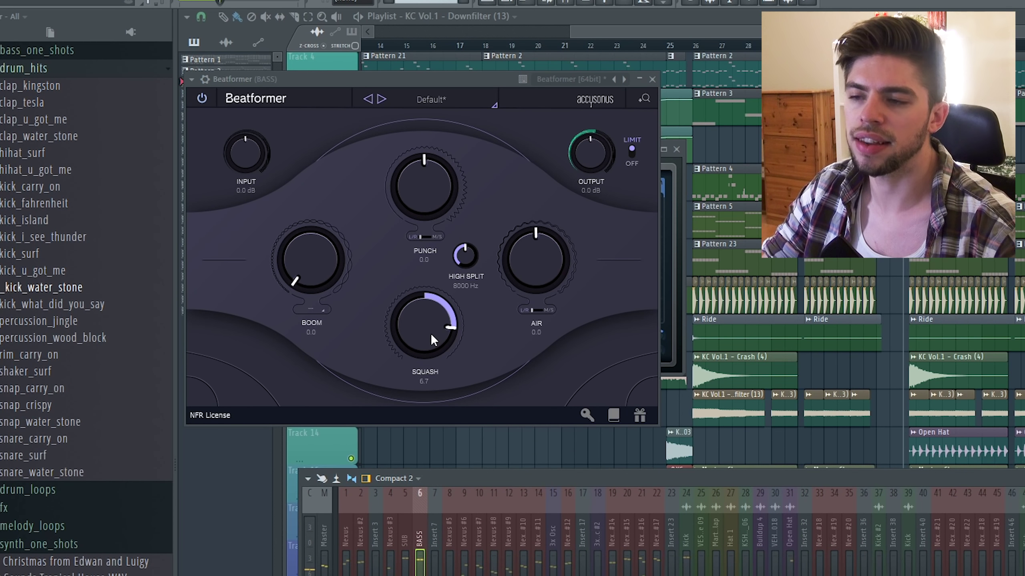
Experiment with Squash, Air and High Split in the BASS track's Beatformer while the drop plays.
mouse_move(430, 334)
left_mouse_down()
mouse_move(432, 357)
mouse_move(436, 322)
left_mouse_up()
left_click_drag(536, 281, 538, 267)
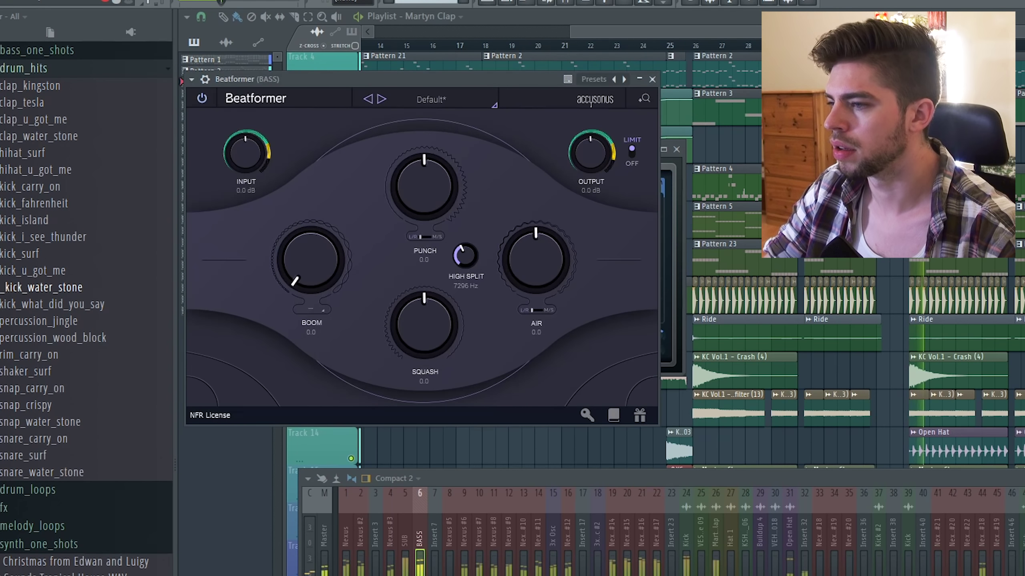
mouse_move(458, 263)
left_mouse_down()
mouse_move(489, 275)
mouse_move(471, 273)
left_mouse_up()
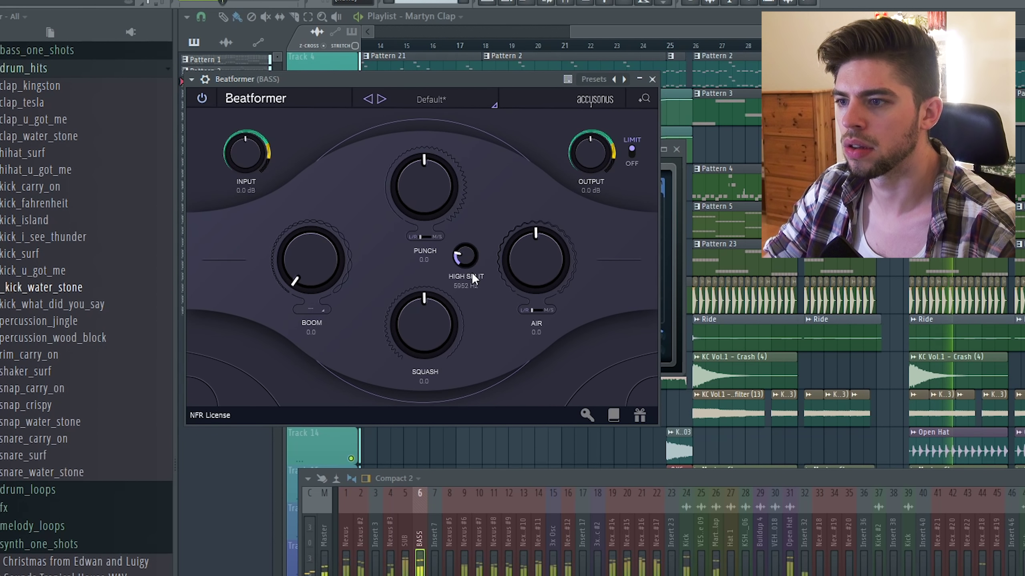
left_click_drag(529, 259, 529, 273)
left_click_drag(465, 256, 482, 276)
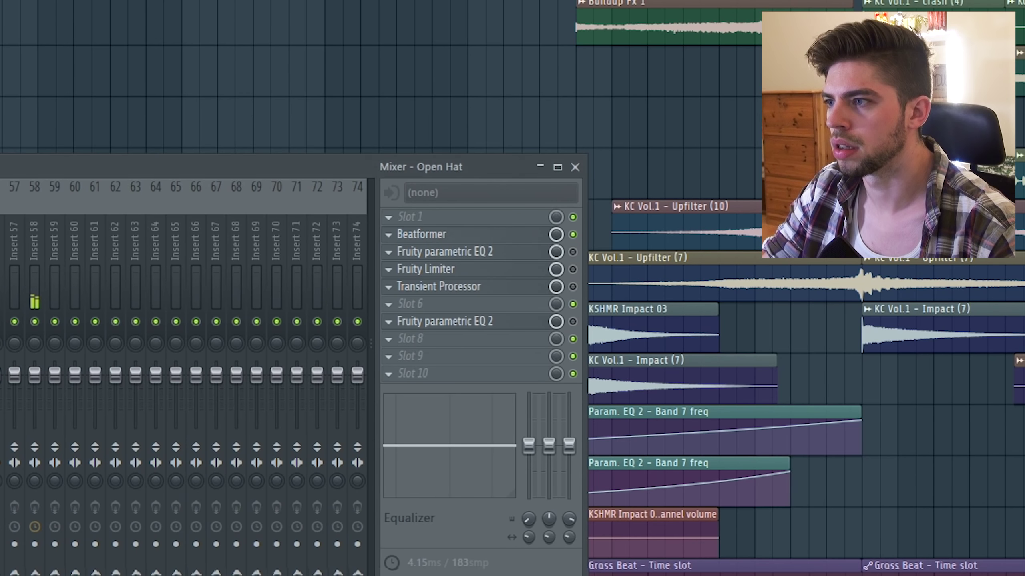
Name empty mixer insert 60 DRUMS.
key("F9")
key("F9")
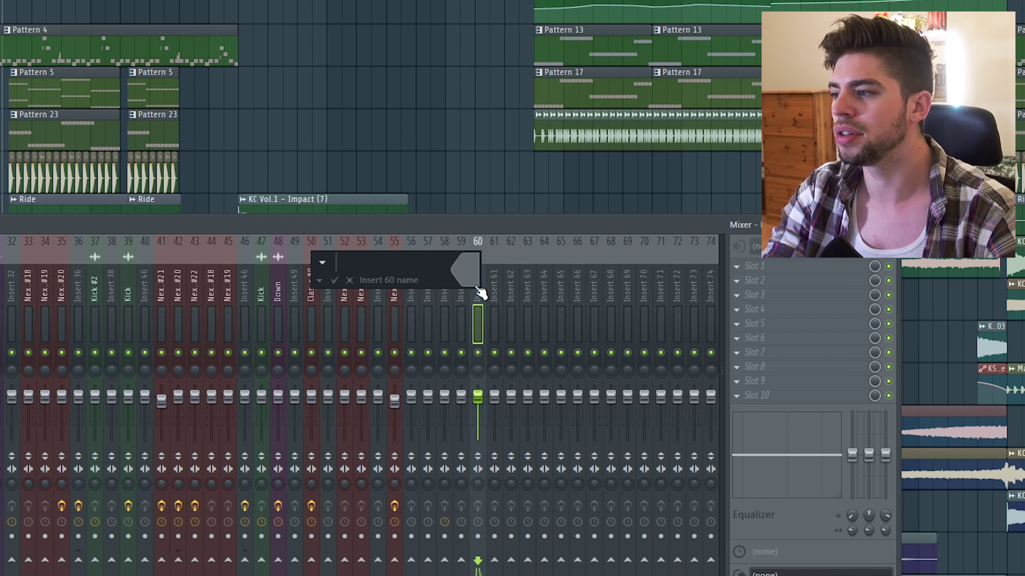
type("UMS")
key("Return")
Move the DRUMS mixer track left to position 36, nearer the individual drum tracks.
key("alt+Left")
key("alt+Left")
key("alt+Left")
key("alt+Left")
key("alt+Left")
key("alt+Left")
key("alt+Left")
key("alt+Left")
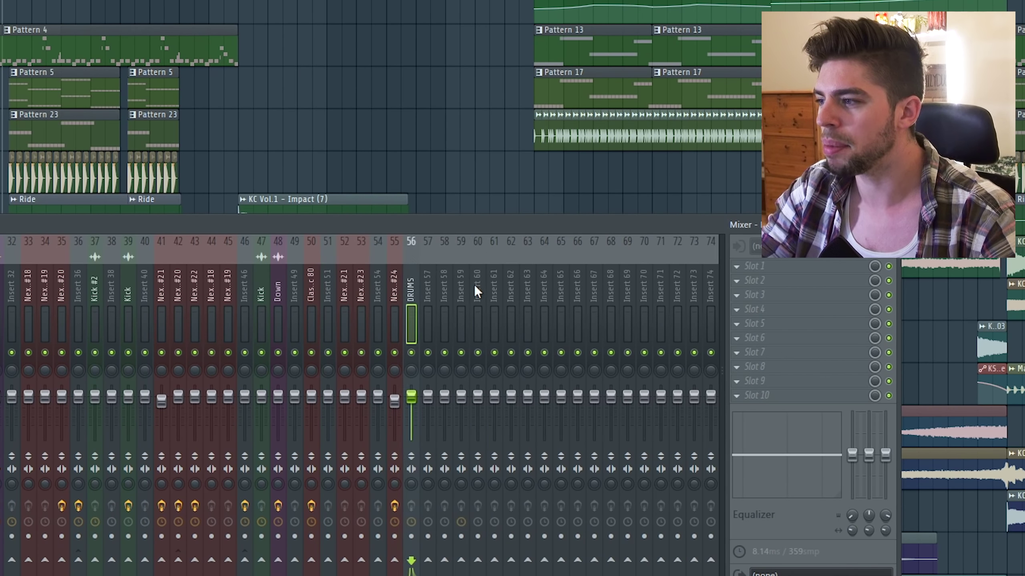
key("alt+Left")
key("alt+Left")
key("alt+Left")
key("alt+Left")
key("alt+Left")
key("alt+Left")
key("alt+Left")
key("alt+Left")
key("alt+Left")
key("alt+Left")
key("alt+Left")
key("alt+Left")
key("alt+Left")
key("alt+Left")
key("alt+Left")
key("alt+Left")
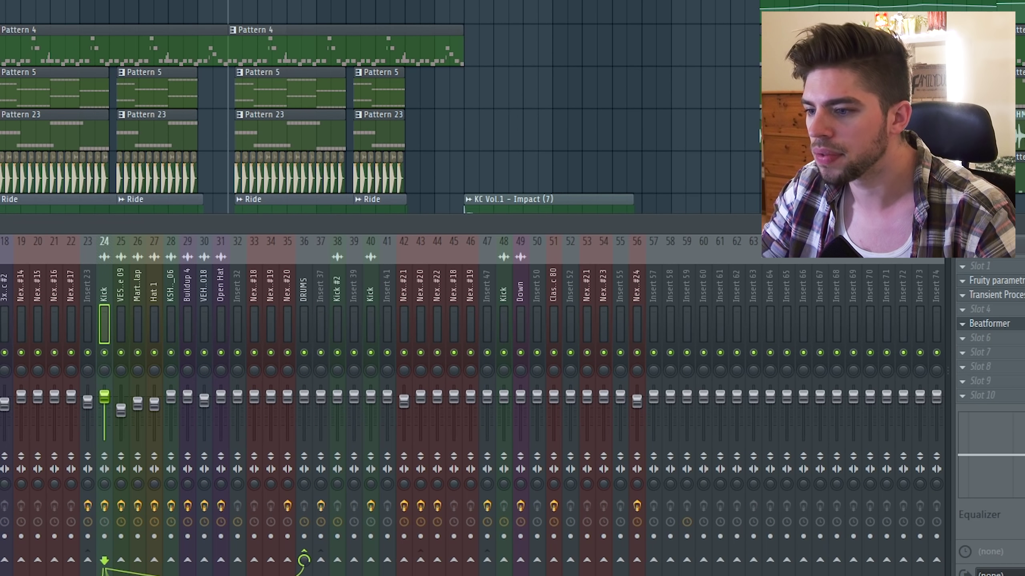
Route the individual drum tracks, including VES.e 09 and the Martyn Clap, to the DRUMS track and briefly audition the group.
left_click(122, 291)
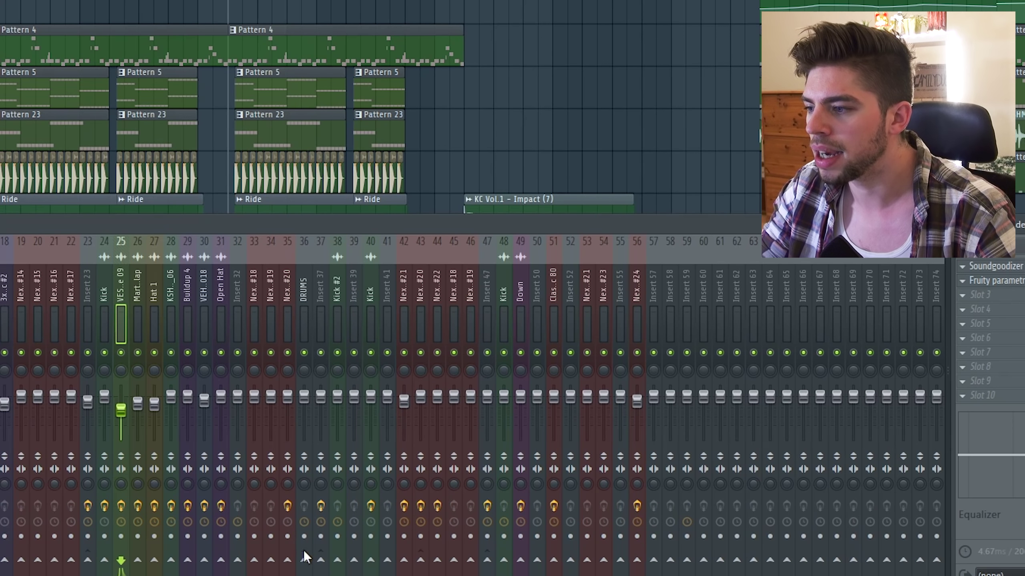
left_click(135, 307)
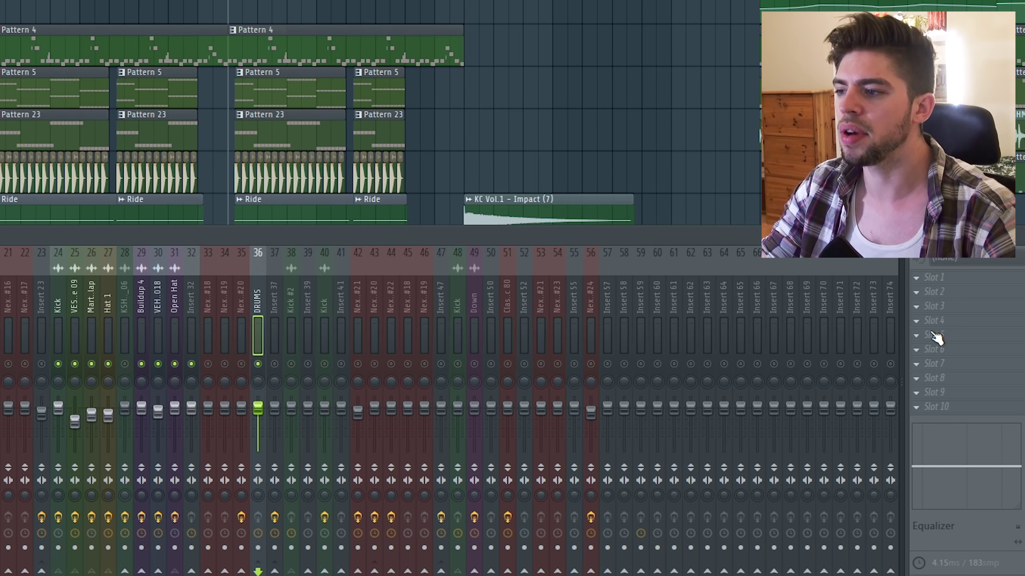
key("space")
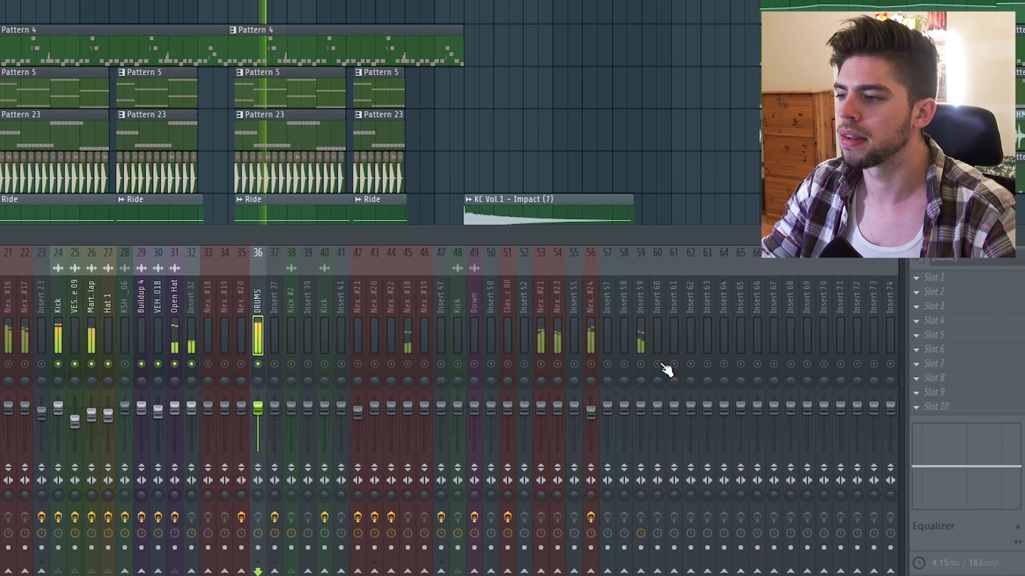
key("space")
Insert Beatformer in the DRUMS track's fourth effect slot and set Punch to 0.8.
left_click(916, 277)
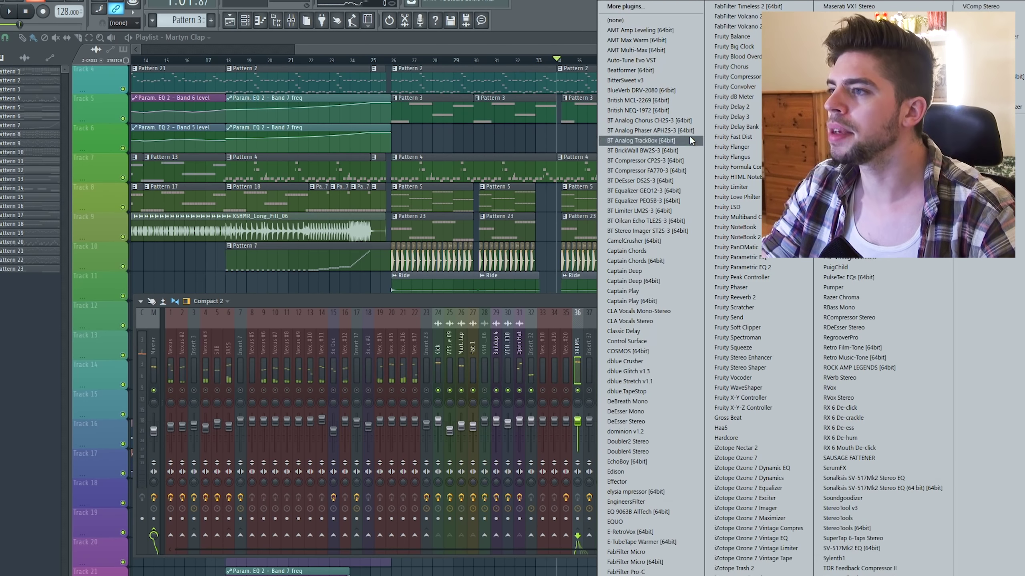
left_click(630, 70)
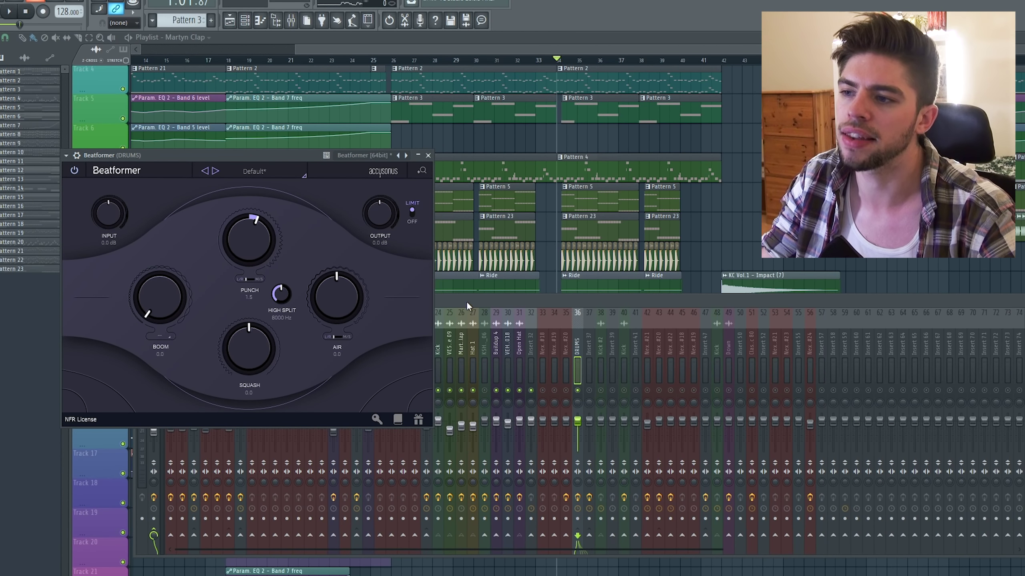
left_click_drag(466, 301, 456, 429)
key("space")
left_click_drag(256, 259, 271, 277)
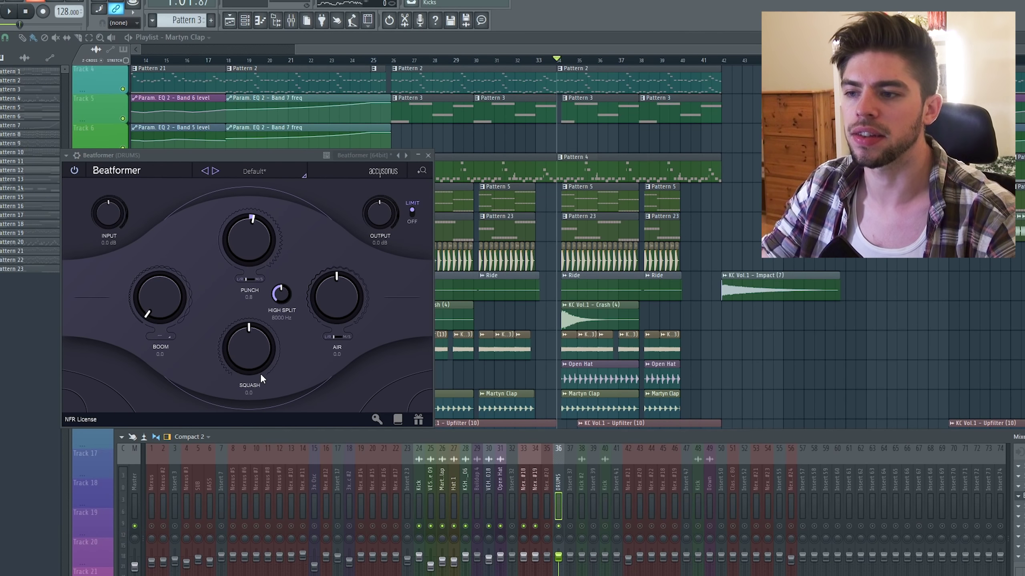
Set Squash to 2.5 in the DRUMS track's Beatformer while the drop plays.
left_click_drag(260, 374, 260, 357)
key("space")
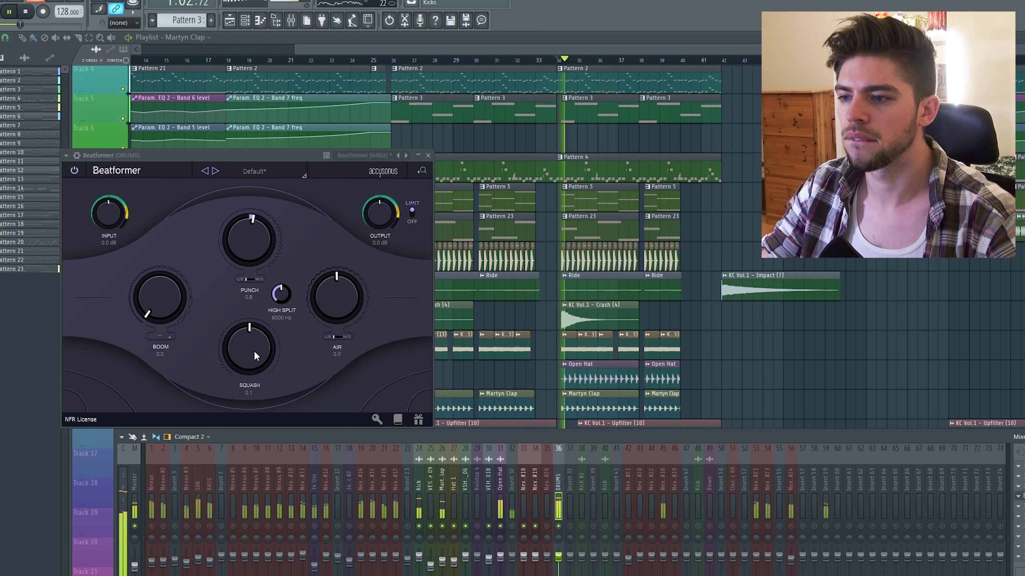
scroll(254, 350, "up", 5)
left_click_drag(257, 350, 254, 368)
scroll(254, 366, "up", 1)
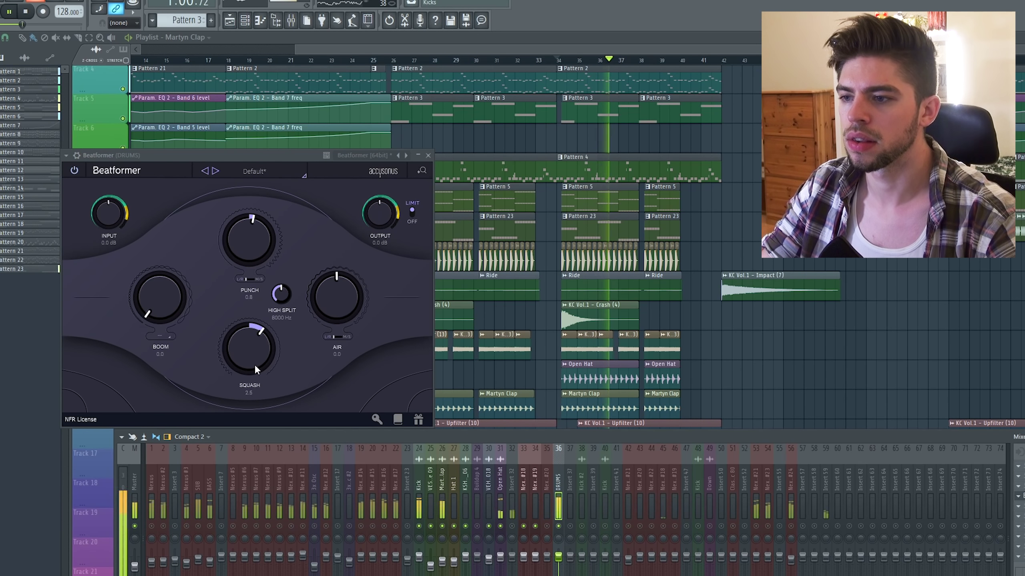
Set Air to 1.3 in the DRUMS track's Beatformer and stop playback.
scroll(341, 313, "up", 2)
key("space")
scroll(342, 316, "down", 2)
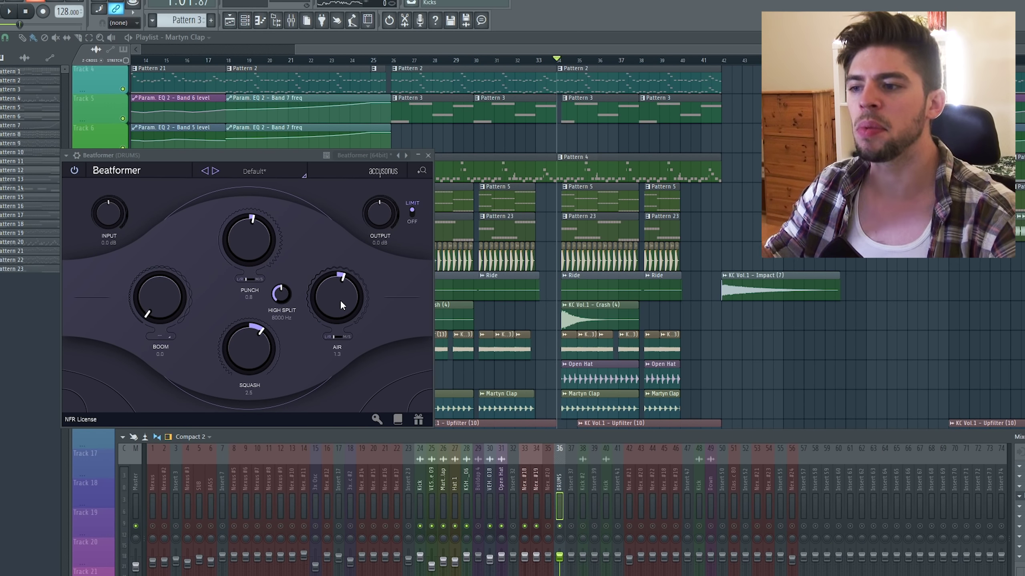
Reposition the mixer and toggle the DRUMS Beatformer's bypass during playback to compare the processed and dry drums.
left_click_drag(550, 438, 462, 440)
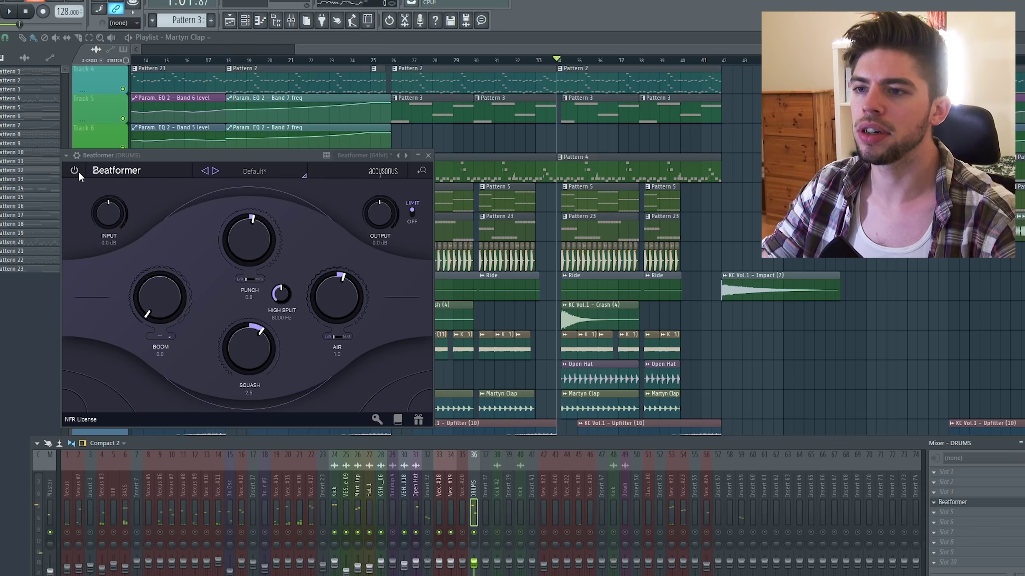
left_click(74, 171)
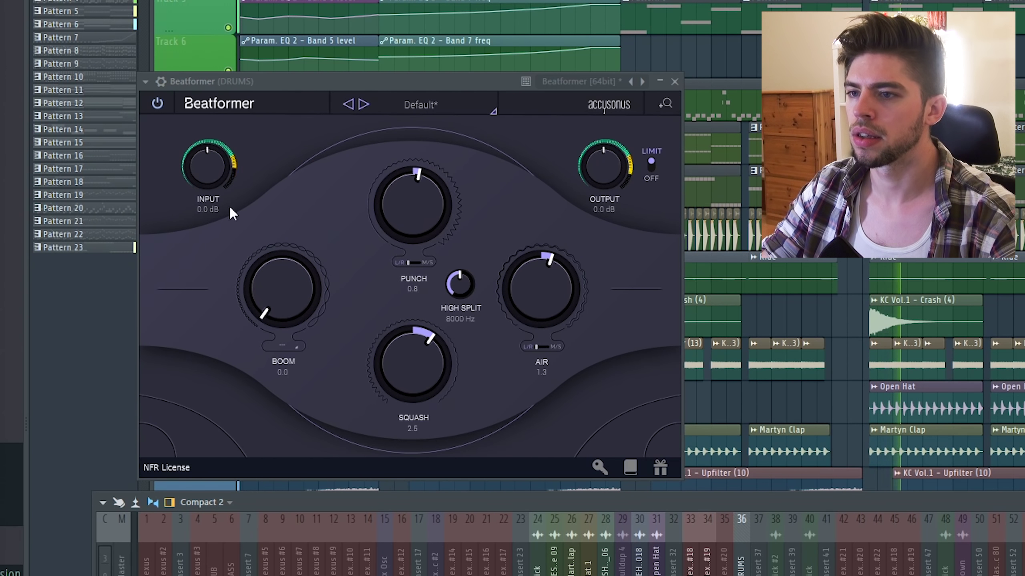
key("space")
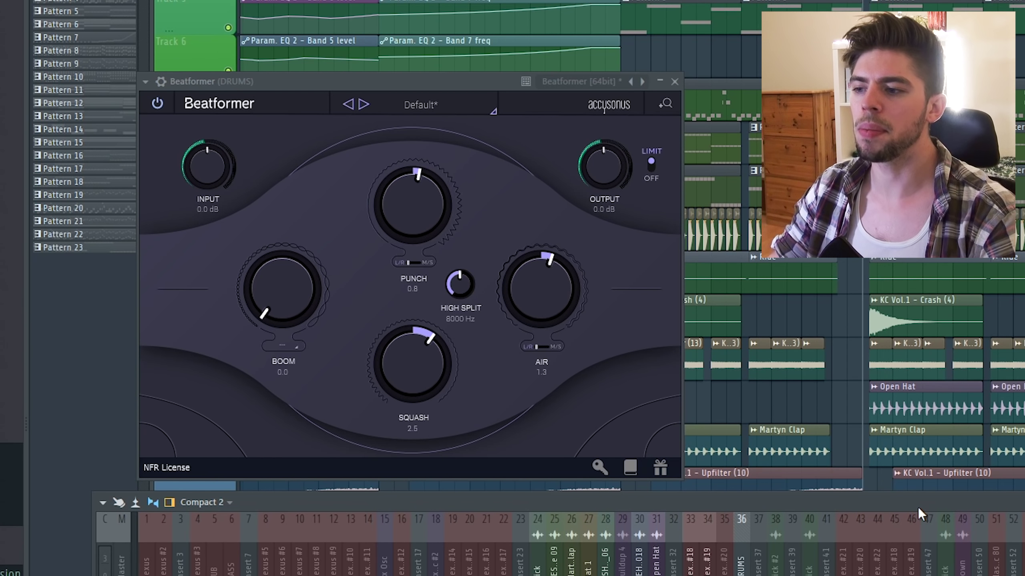